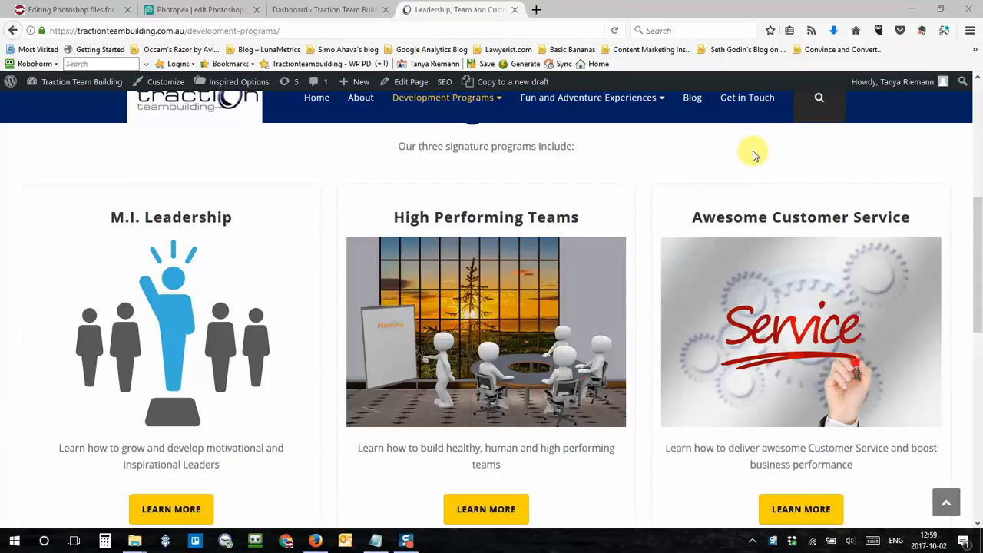
Switch to Photopea and open devProgram_featureImage.psd from the Desktop
left_click(182, 9)
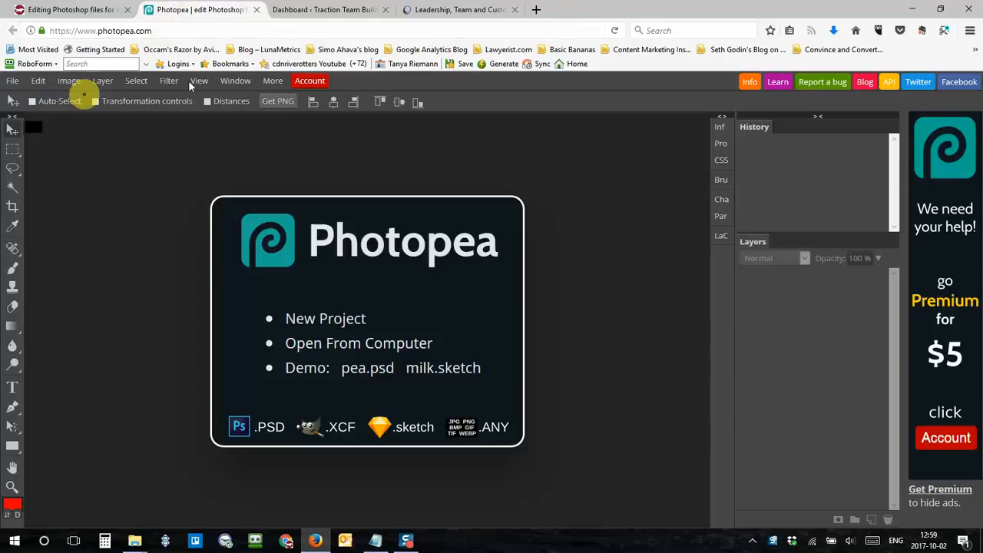
left_click(458, 10)
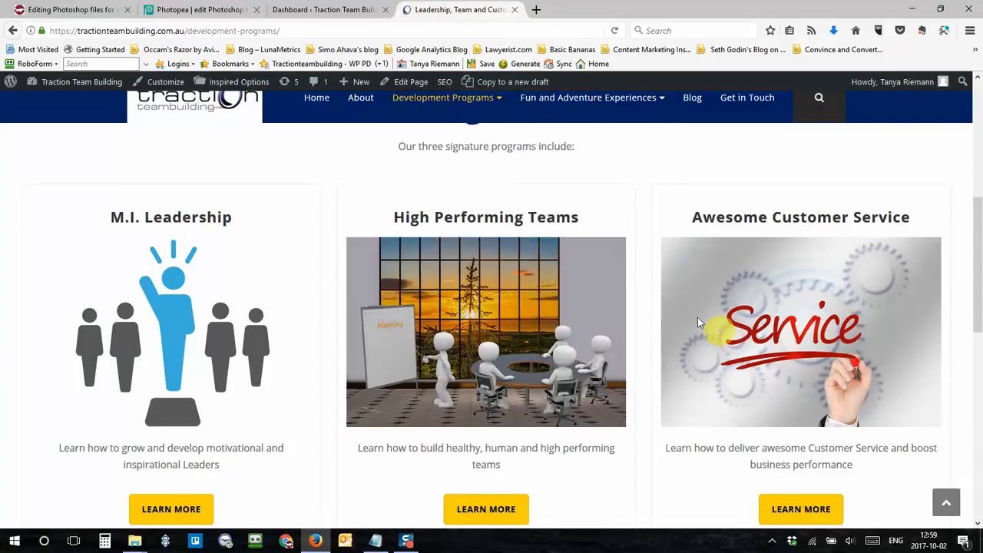
left_click(176, 9)
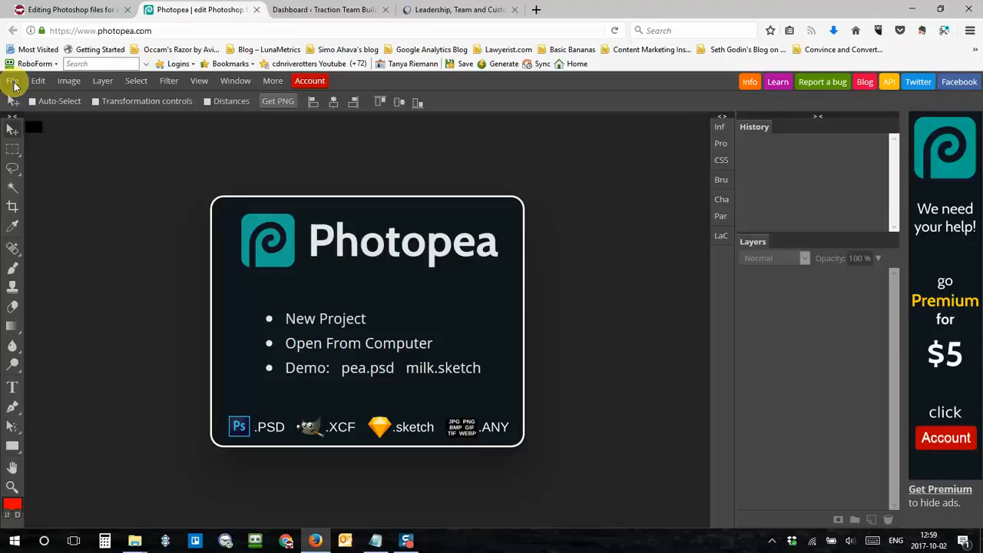
left_click(13, 83)
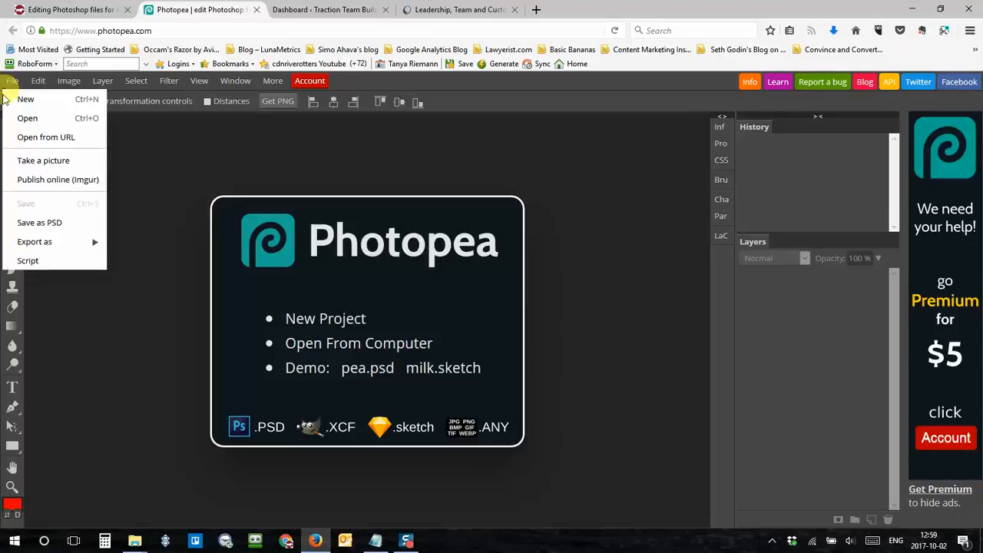
left_click(26, 116)
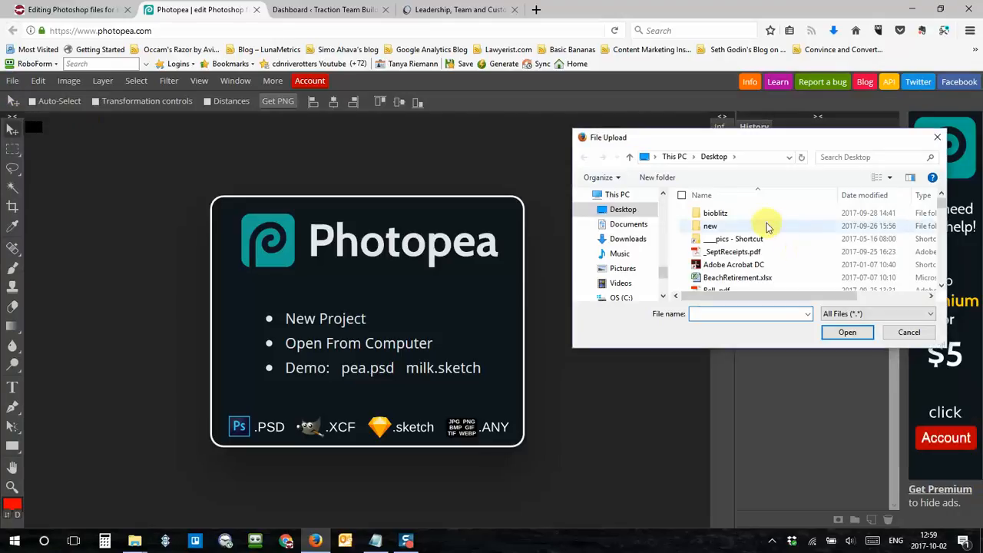
left_click(797, 252)
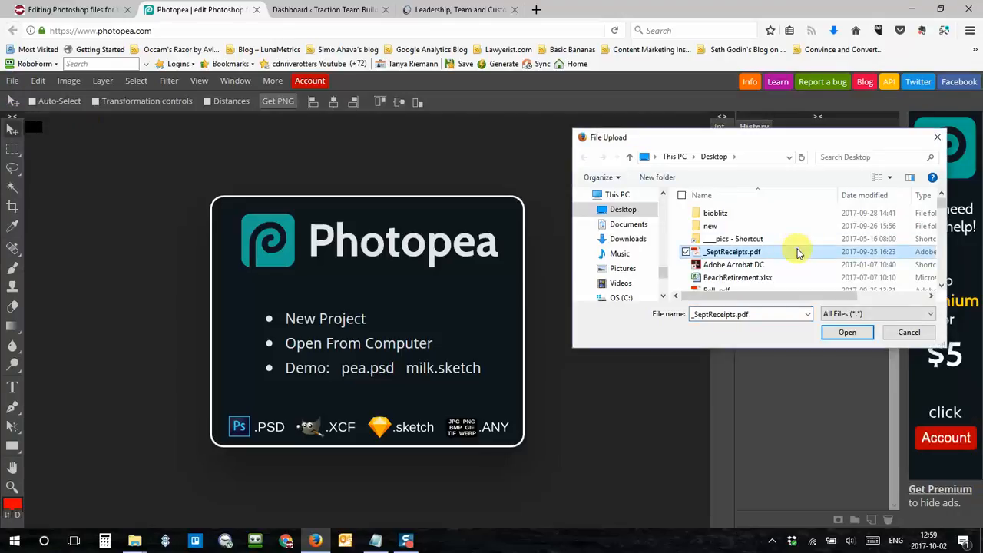
key("d")
left_click(783, 222)
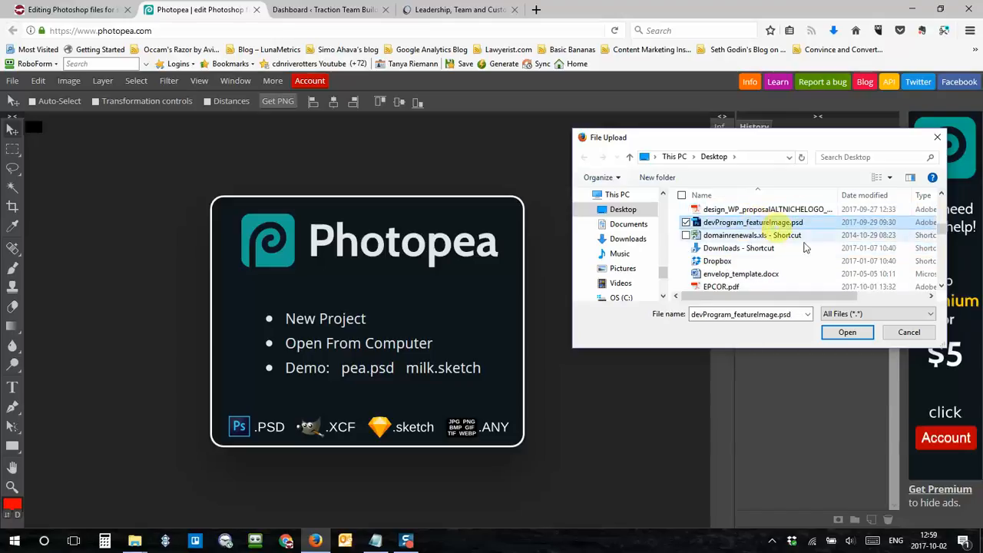
left_click(849, 333)
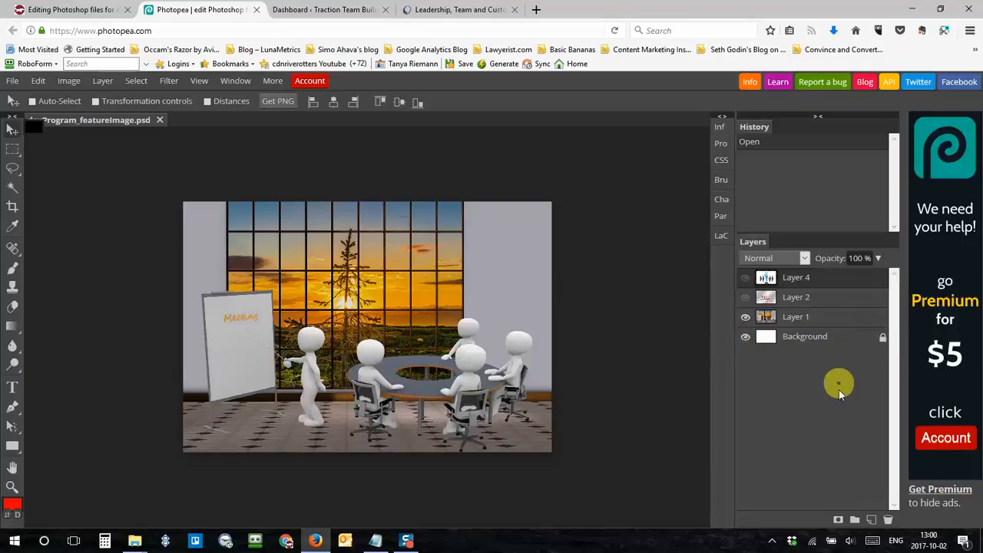
Preview Layer 4 and Layer 2 of the feature image by showing and hiding each in turn
left_click(746, 278)
left_click(746, 277)
left_click(746, 297)
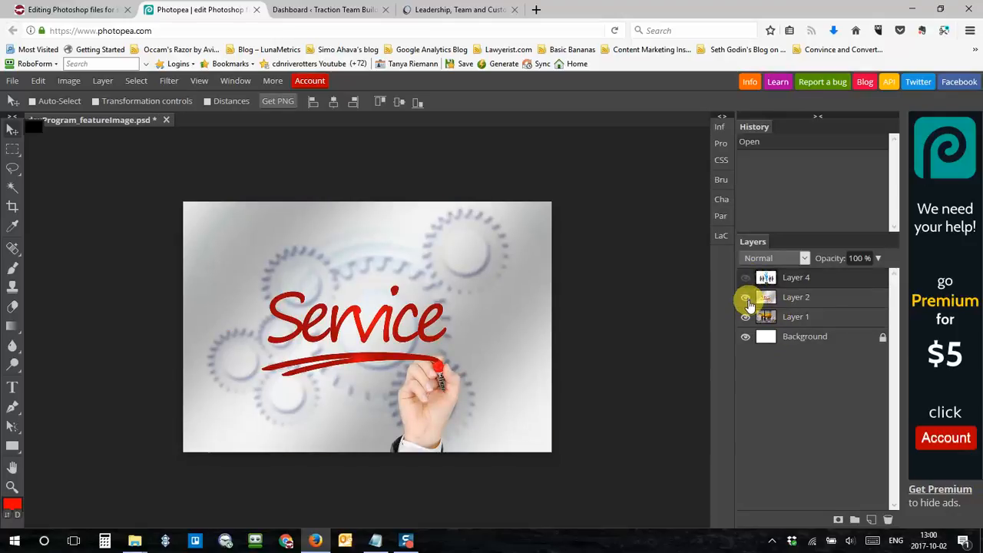
left_click(746, 299)
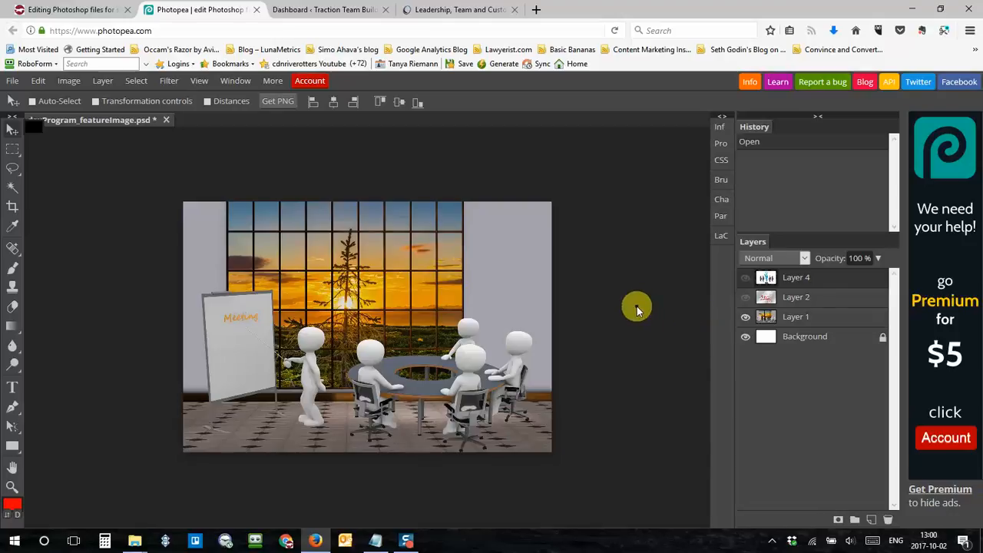
Open service.jpg from the Desktop as a second document
left_click(11, 82)
left_click(31, 120)
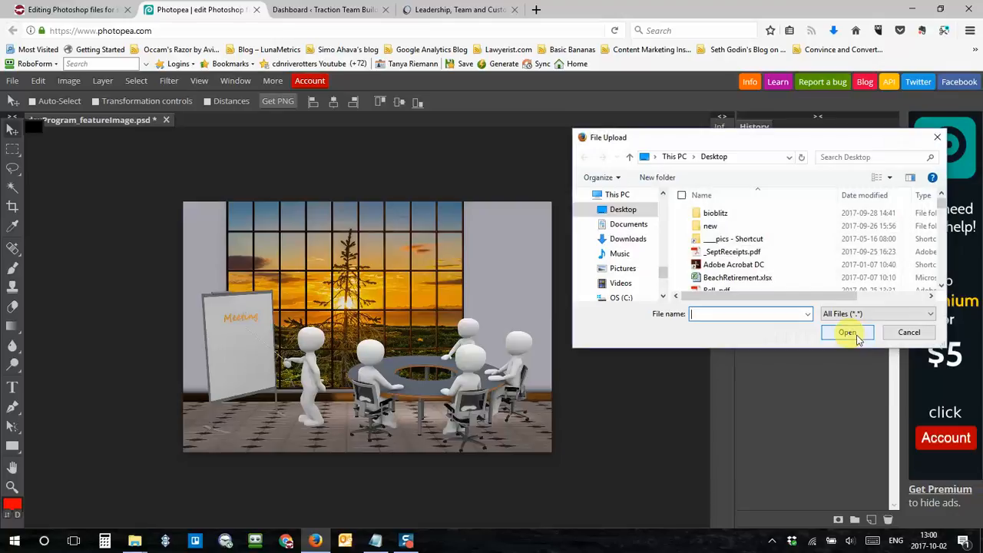
left_click(754, 279)
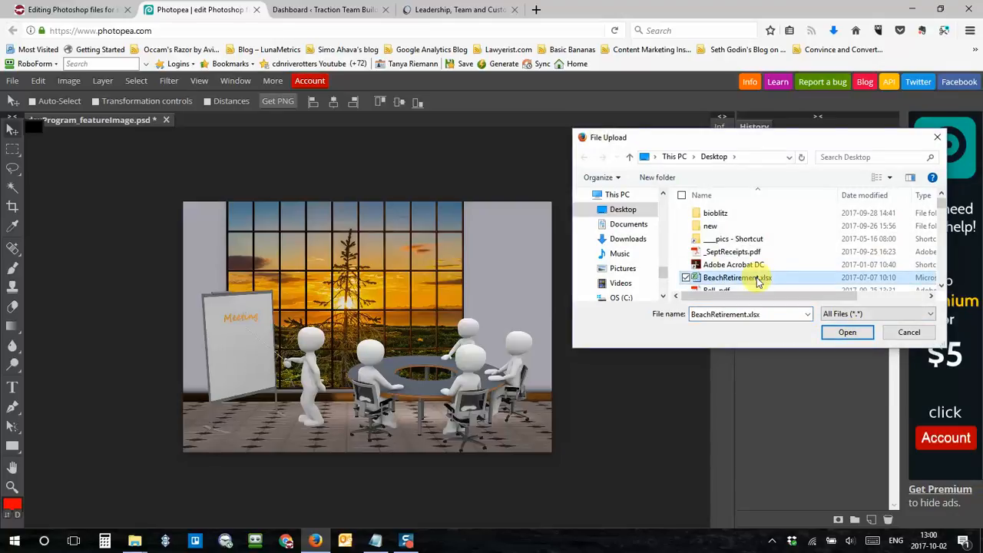
key("s")
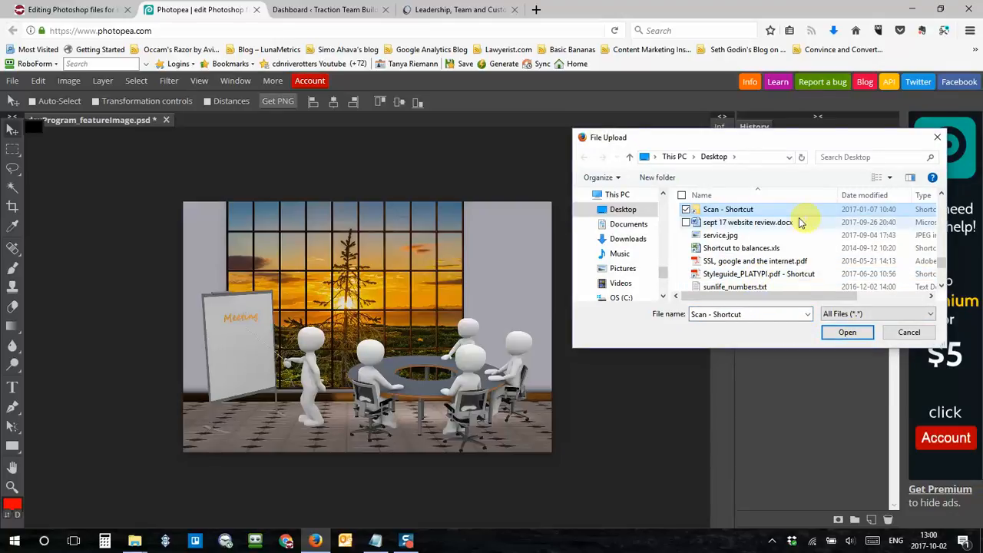
left_click(725, 236)
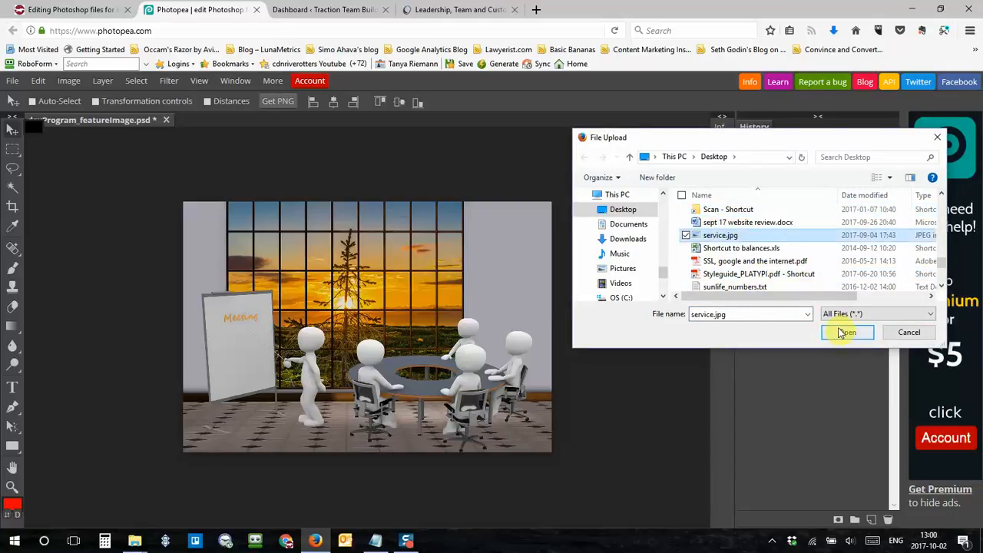
left_click(842, 335)
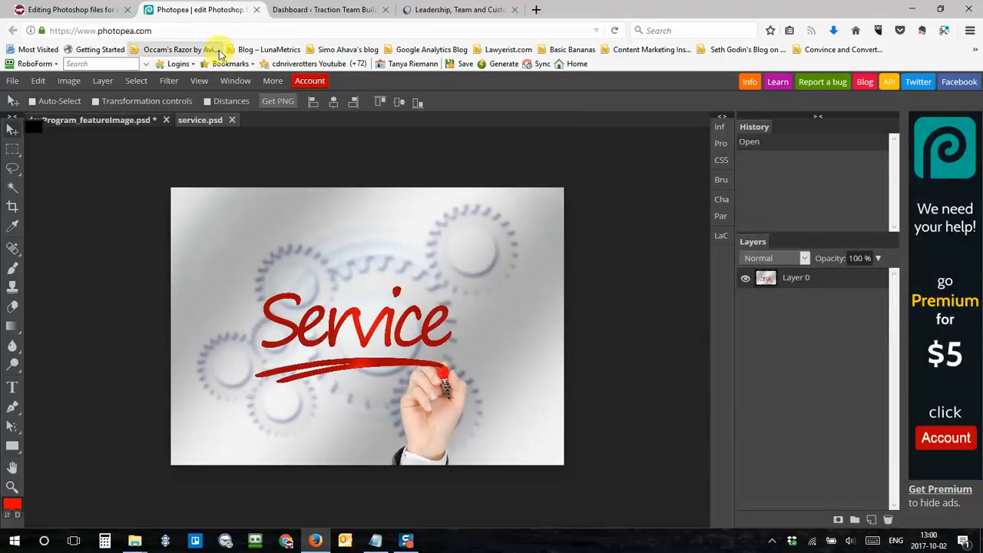
Check the image size of the devProgram_featureImage document without changing it
left_click(106, 121)
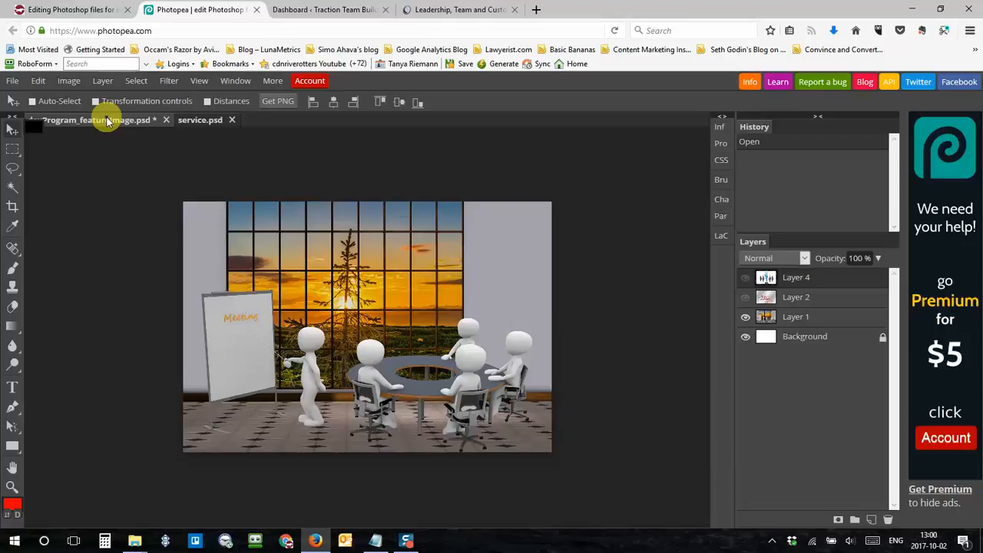
left_click(68, 81)
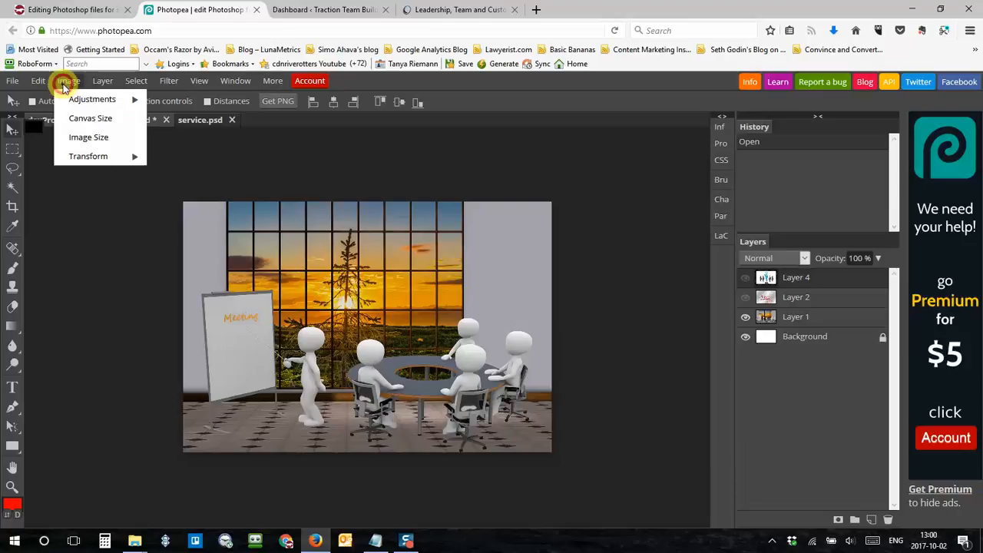
left_click(88, 138)
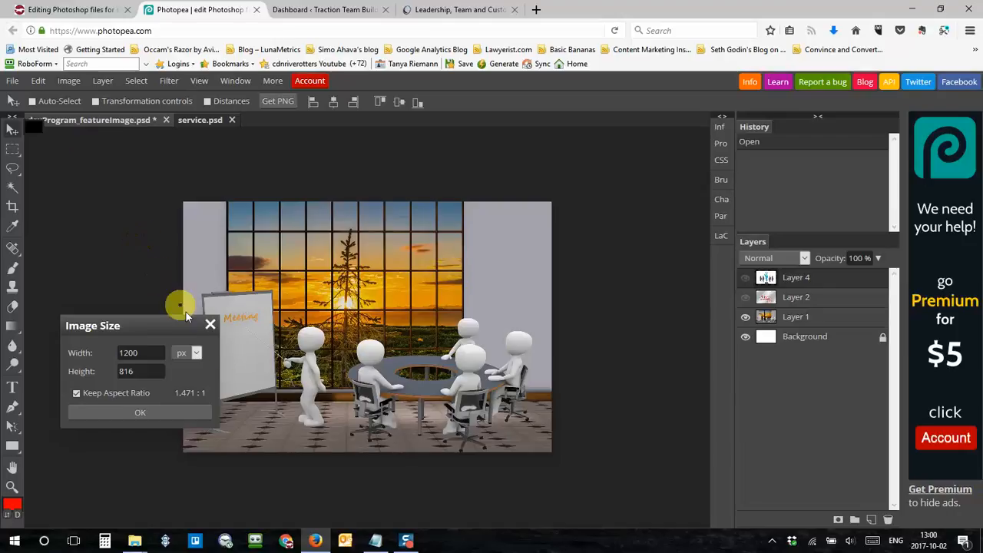
left_click(210, 330)
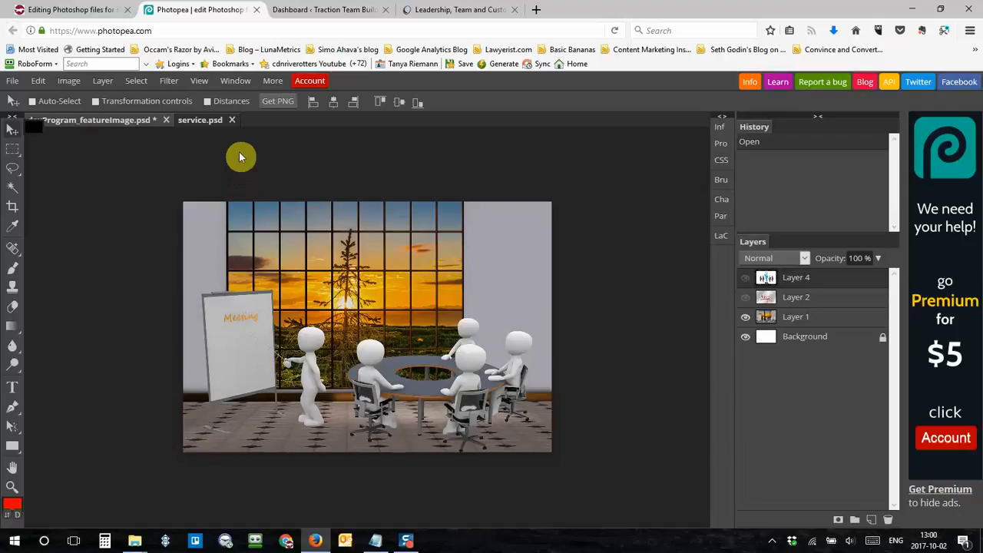
Check the image size of the service document without changing it
left_click(199, 123)
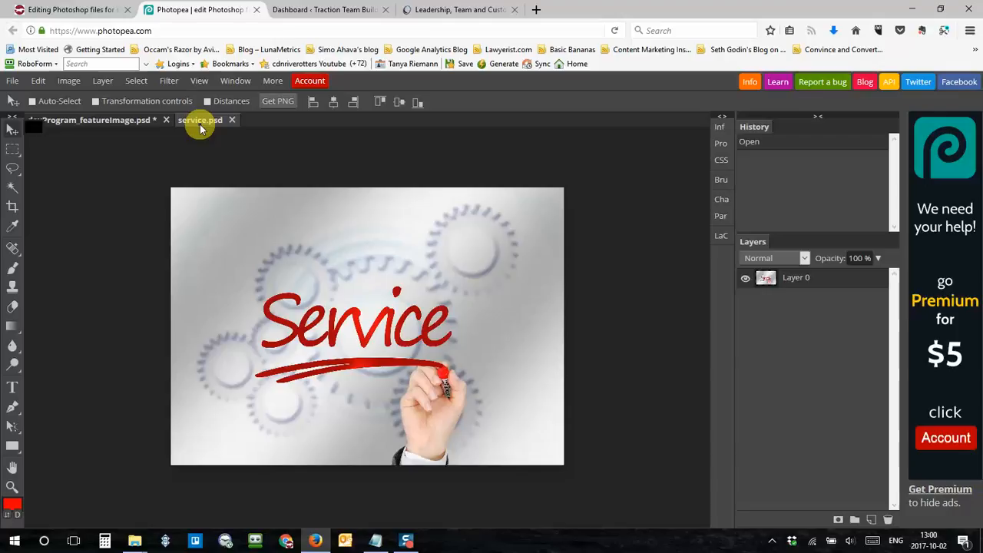
left_click(69, 81)
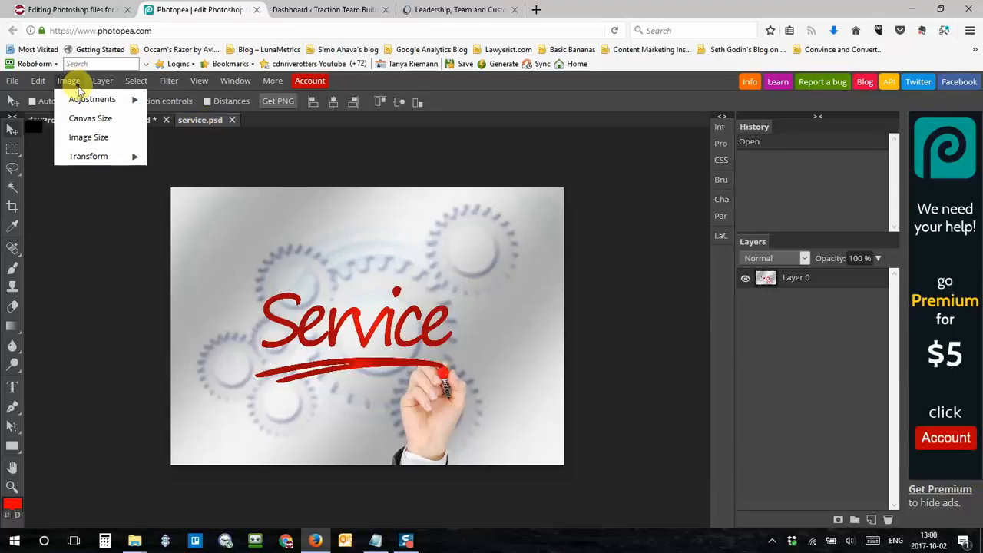
left_click(90, 136)
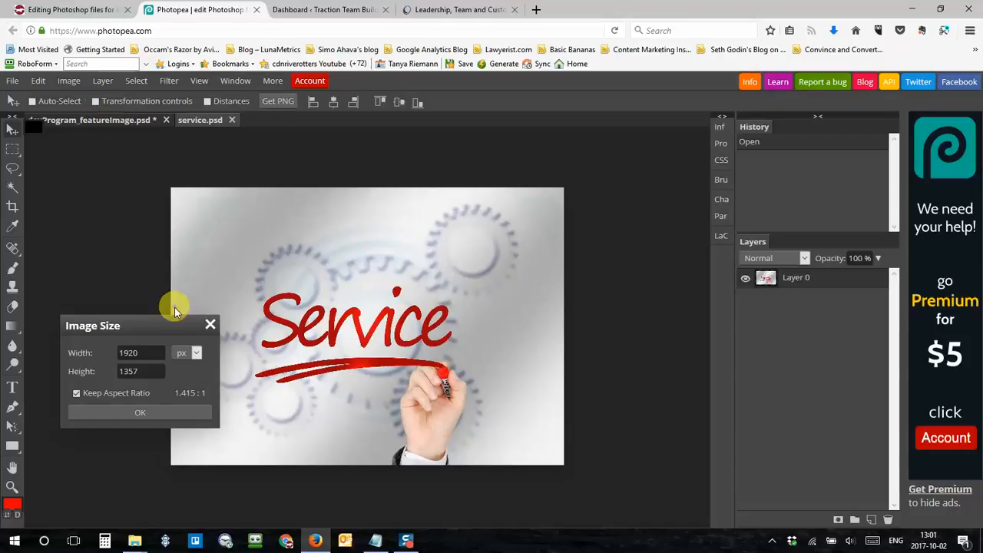
left_click(209, 325)
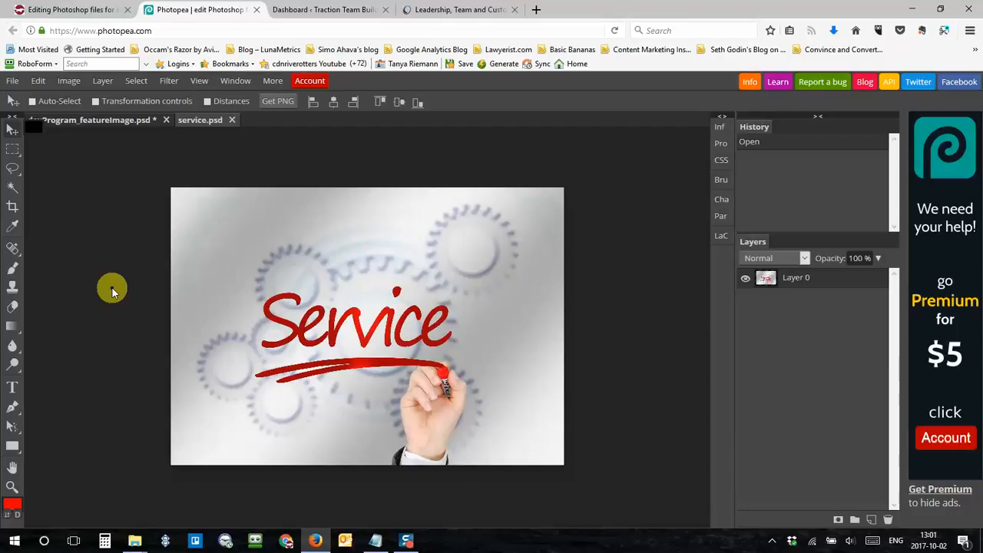
Resize the service image to a width of 1500 px, keeping the aspect ratio
left_click(70, 81)
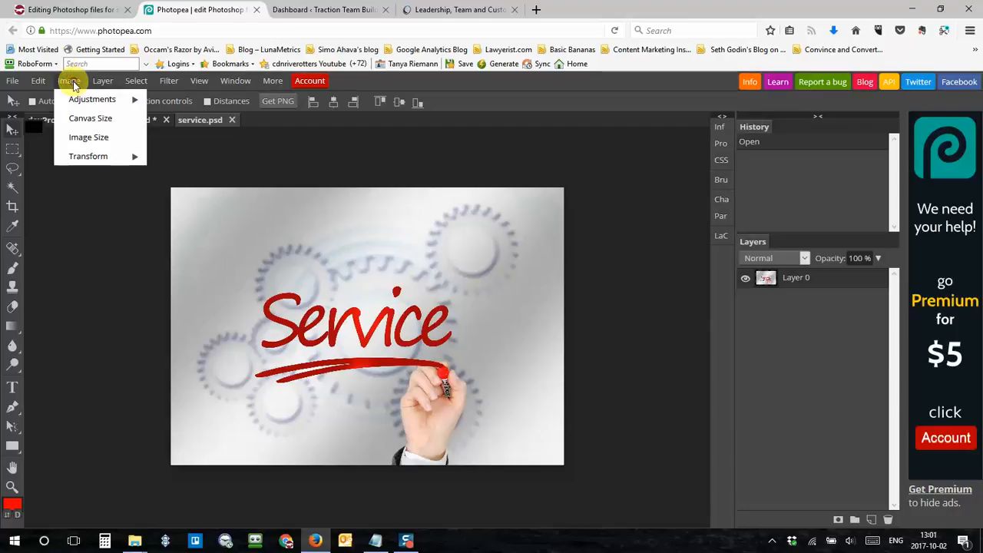
left_click(89, 138)
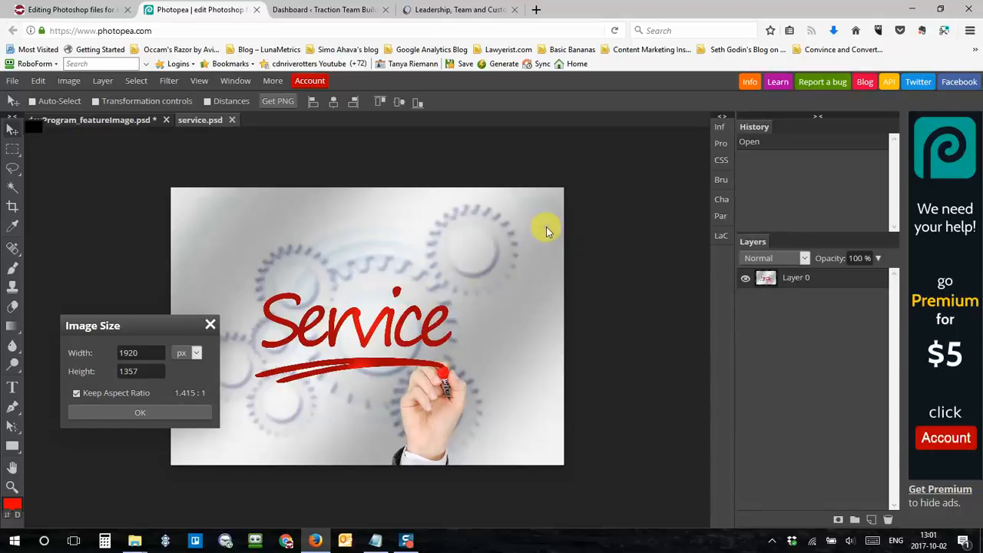
left_click_drag(163, 326, 139, 234)
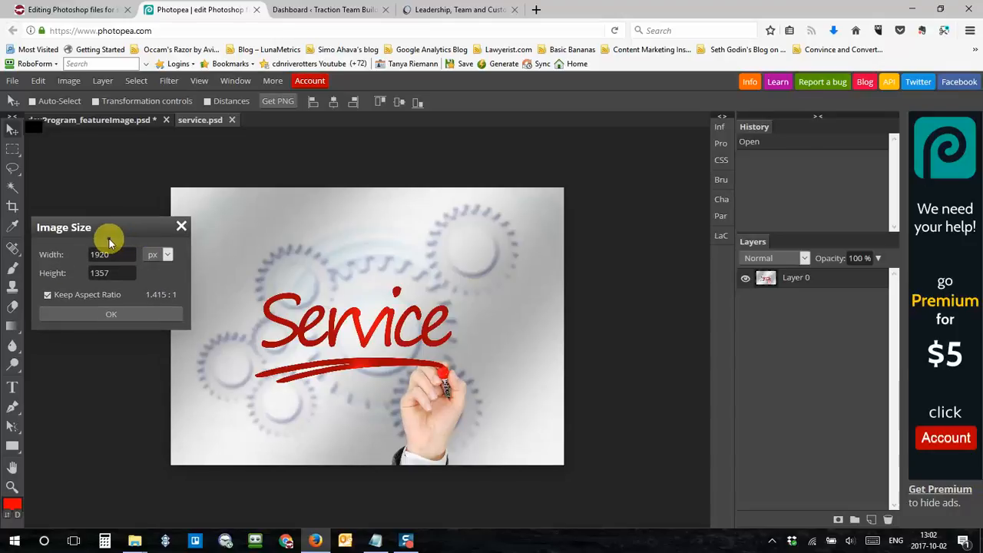
left_click_drag(110, 254, 83, 249)
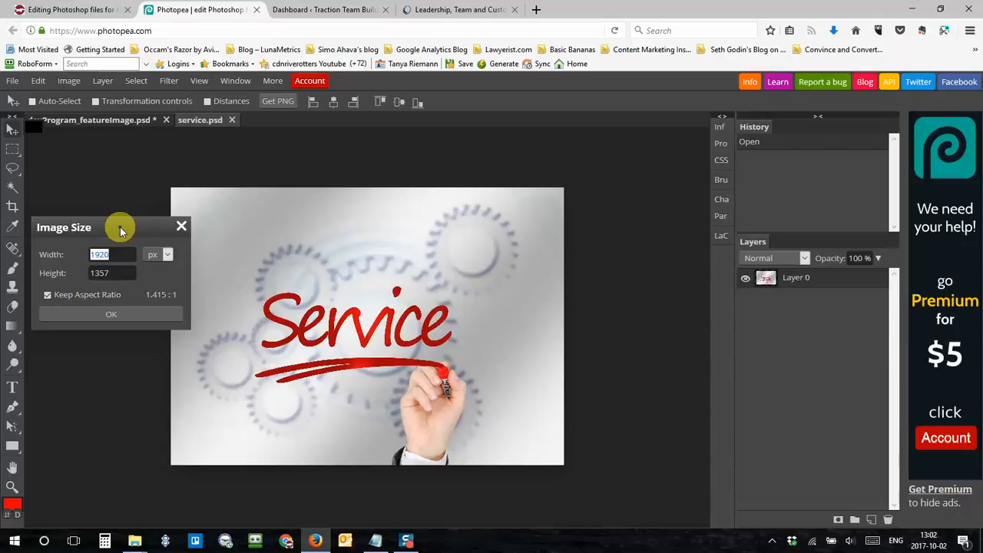
type("1500")
left_click(154, 282)
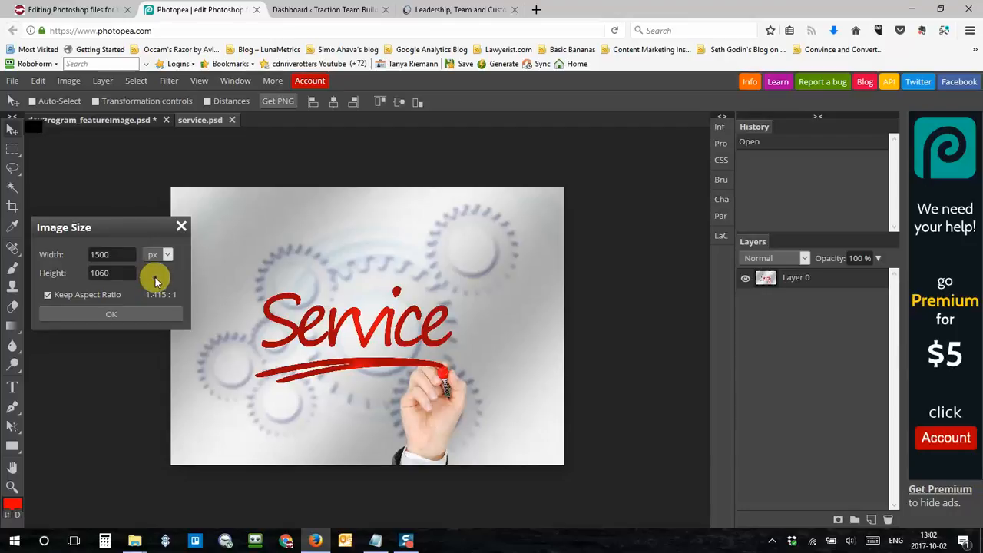
left_click(47, 296)
left_click(105, 316)
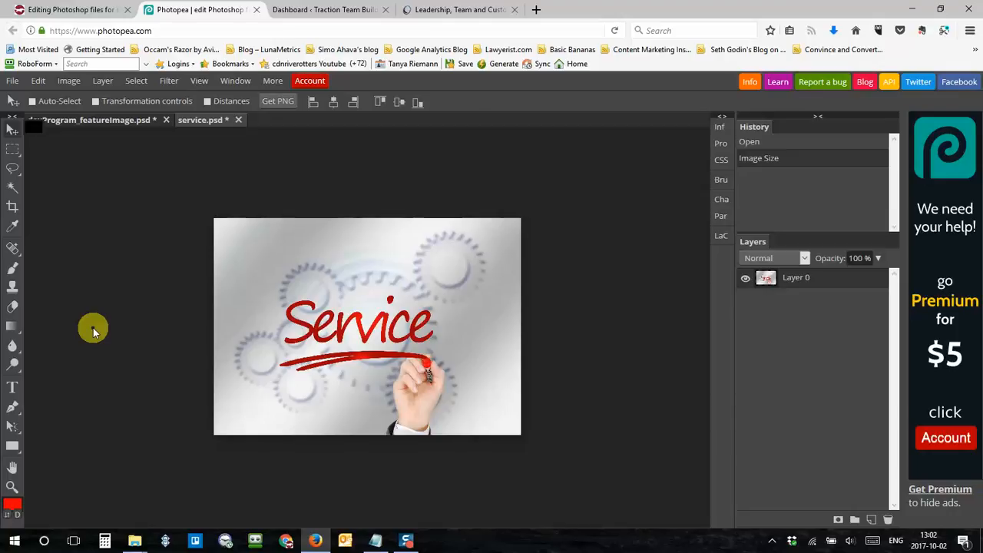
Try a width of 1200 px in the service image's size settings, keeping the aspect ratio, without applying it
left_click(71, 82)
left_click(80, 137)
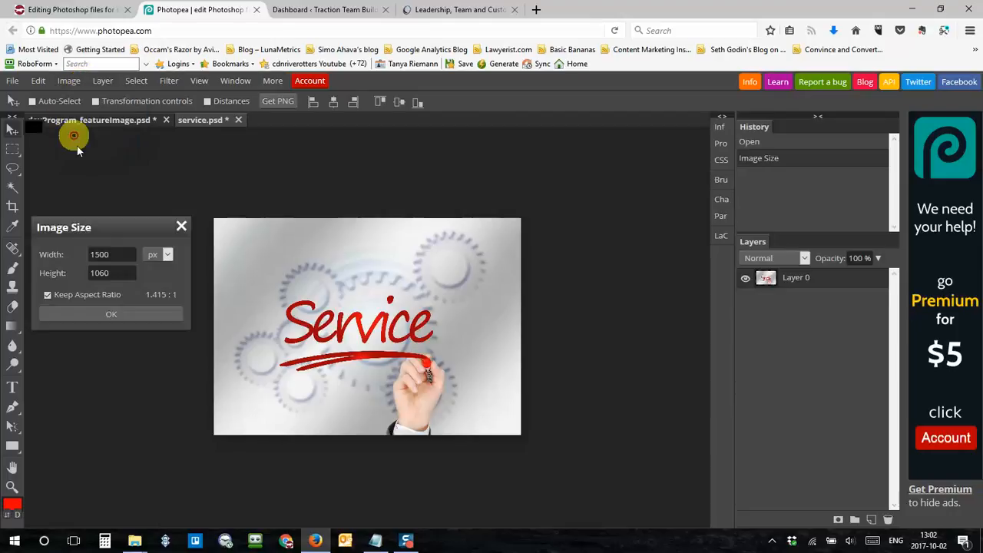
double_click(113, 254)
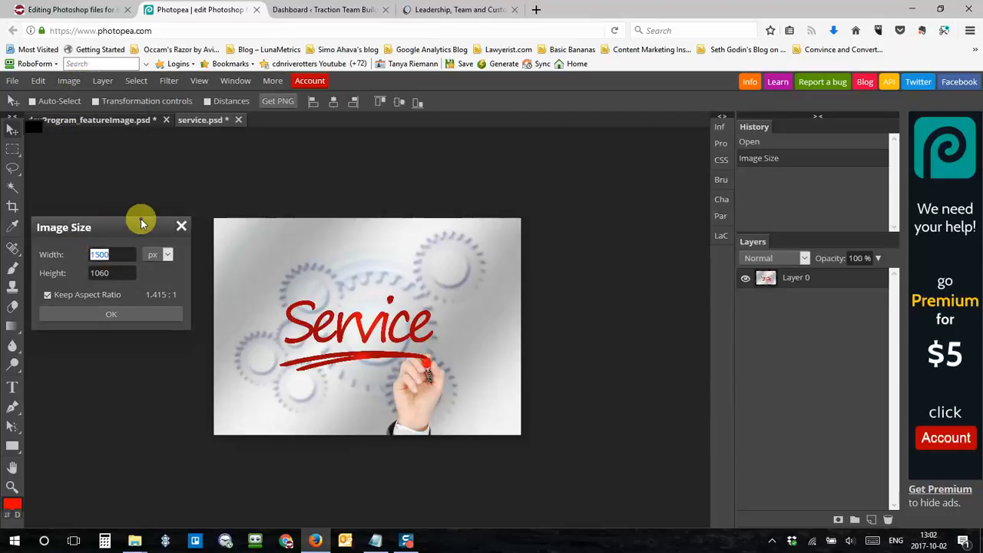
type("1200")
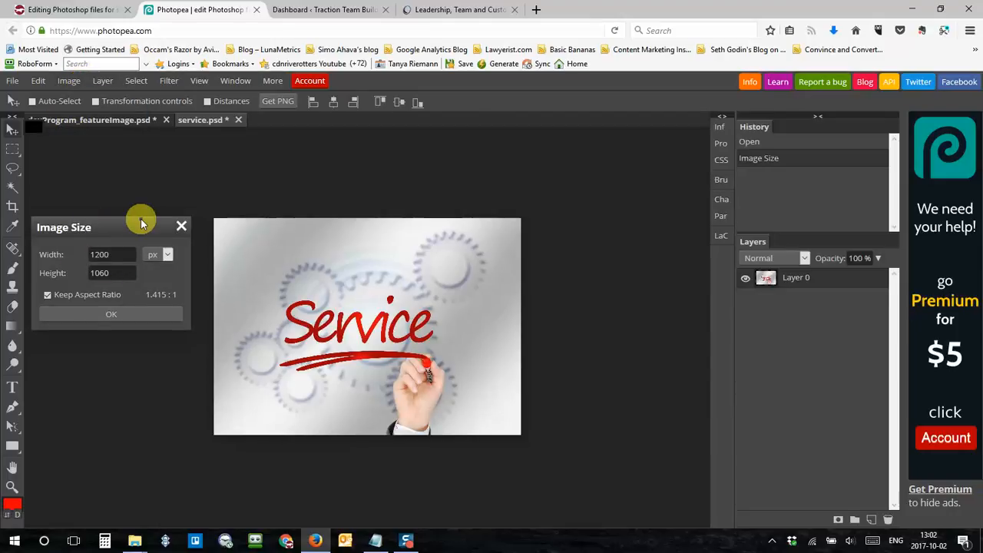
left_click(152, 279)
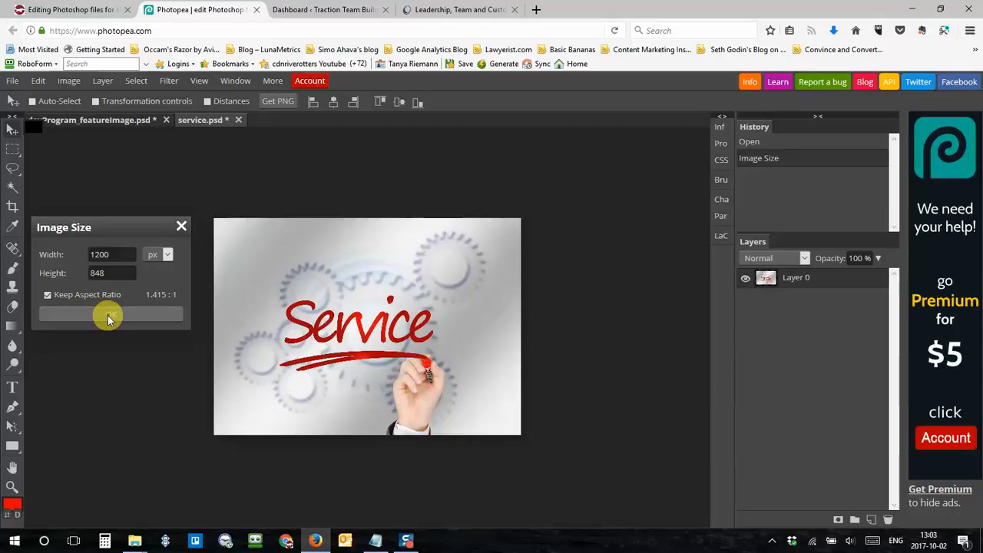
left_click(178, 228)
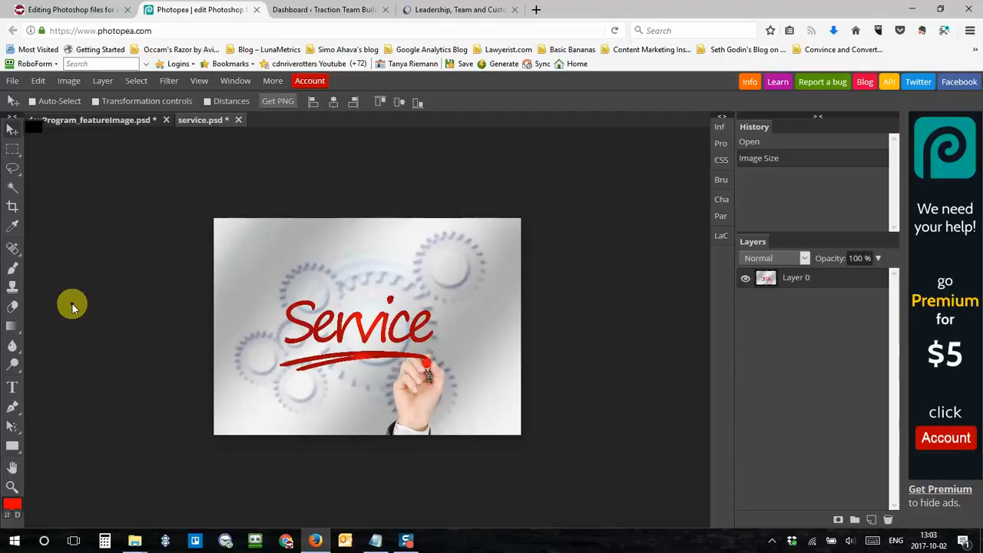
Copy the entire service image and paste it into the devProgram_featureImage document directly above Layer 2
key("ctrl+a")
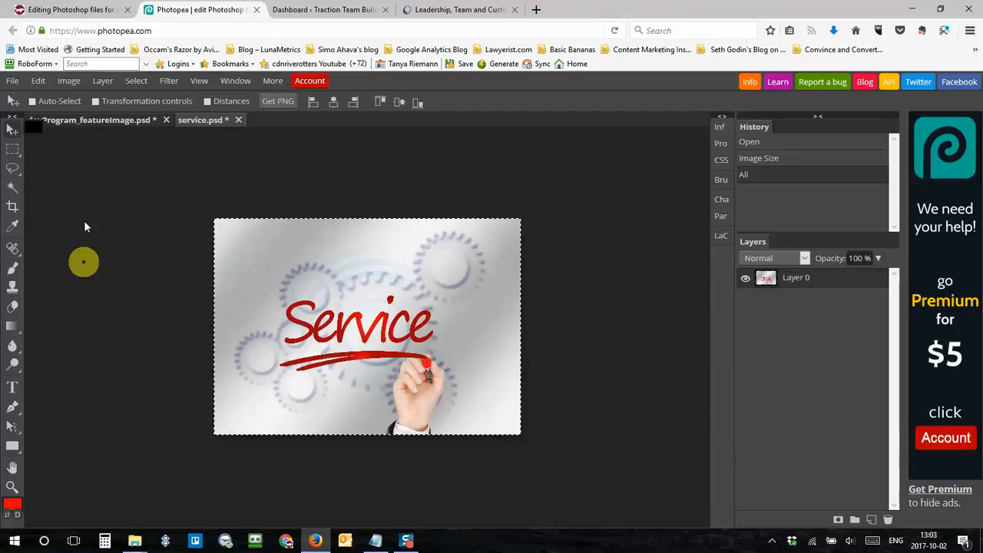
left_click(68, 122)
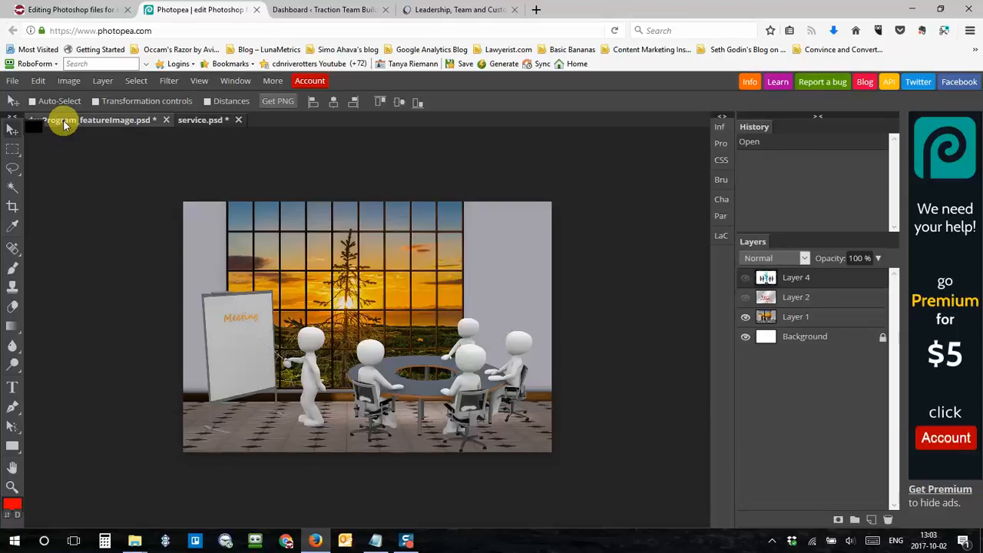
left_click(795, 300)
left_click(825, 280)
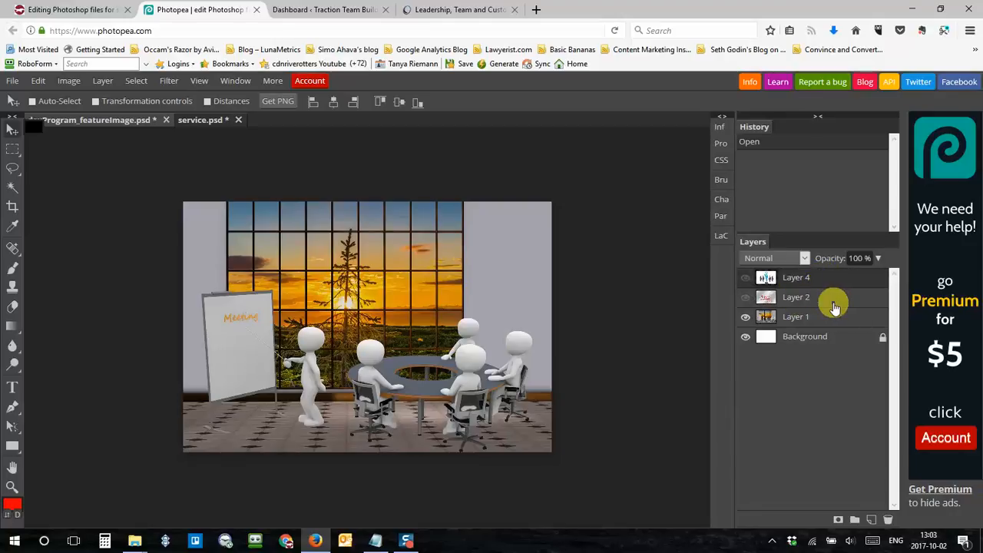
left_click_drag(835, 307, 803, 296)
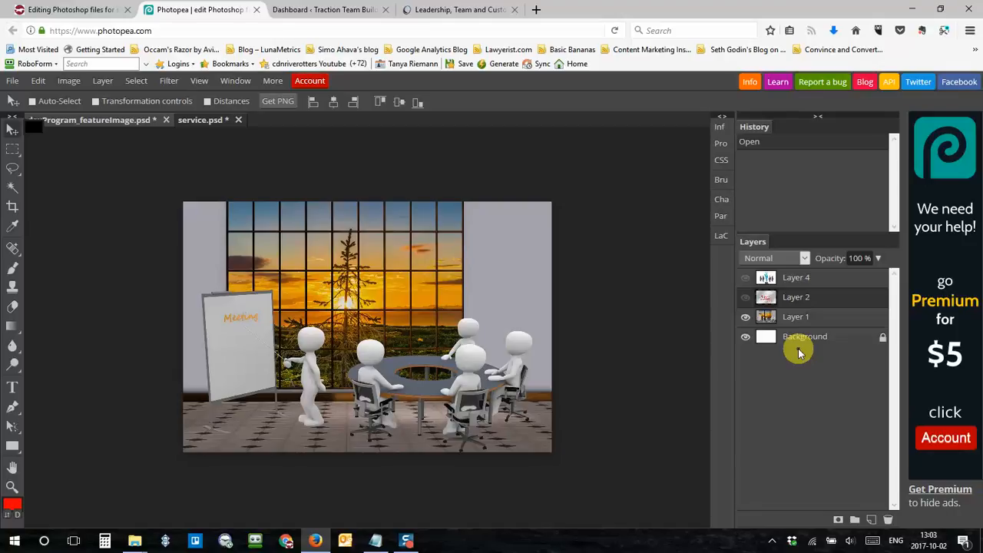
key("ctrl+v")
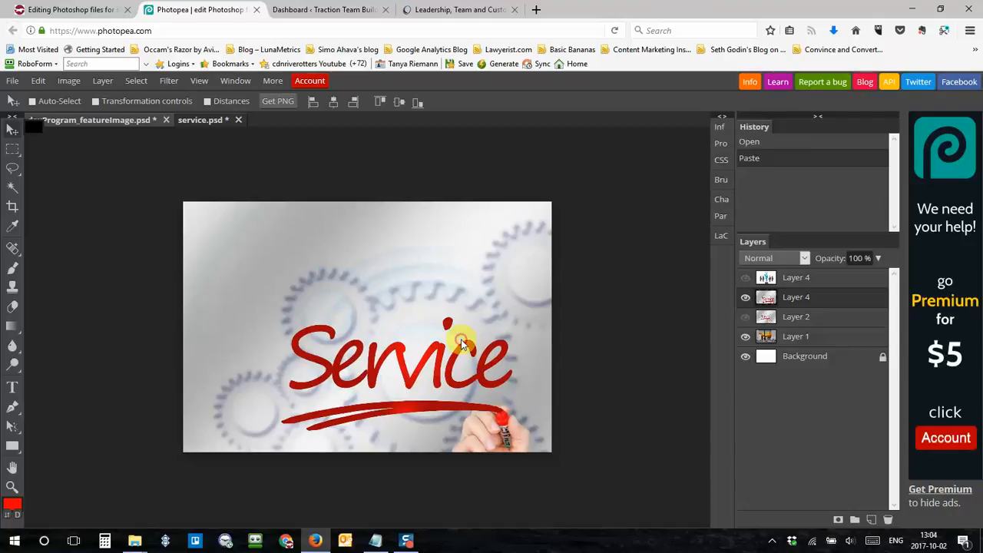
Move the pasted service image up and to the left so the lettering sits near the canvas centre, fine-tuning its position in small increments
left_click_drag(460, 342, 422, 305)
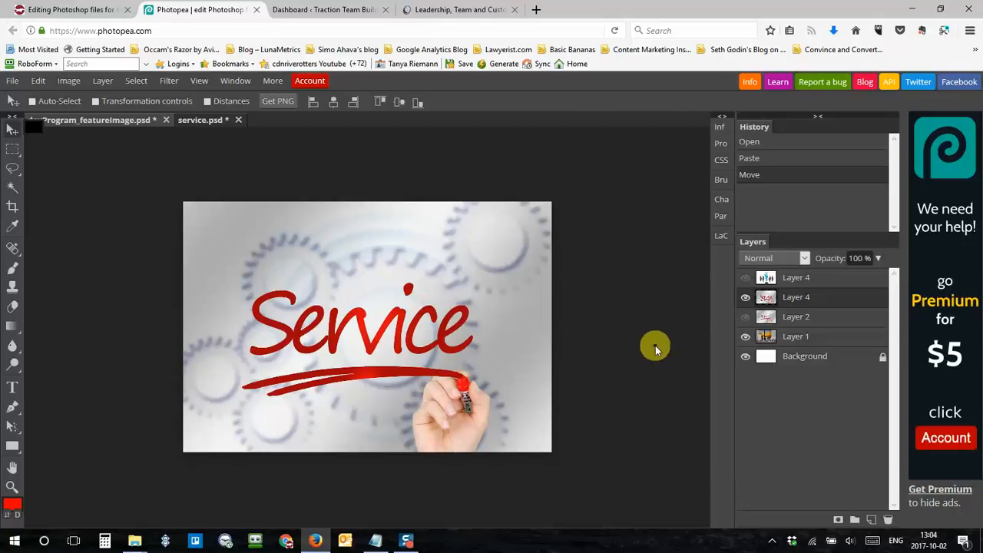
key("Up")
key("Up")
key("Up")
key("Up")
key("Down")
key("Down")
key("Down")
key("Down")
key("Down")
key("Down")
key("Right")
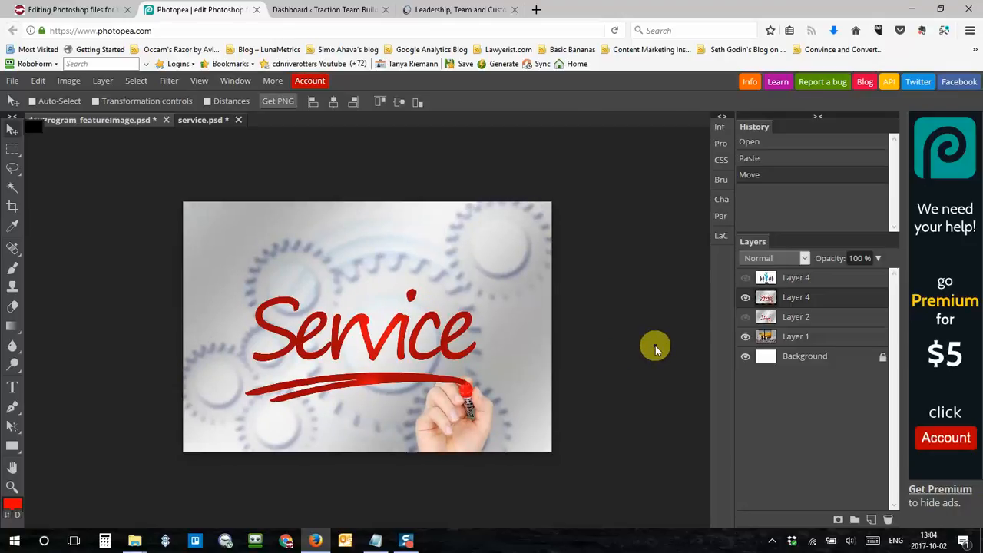
key("Right")
key("Right")
key("Right")
key("Left")
key("Left")
key("Left")
key("Left")
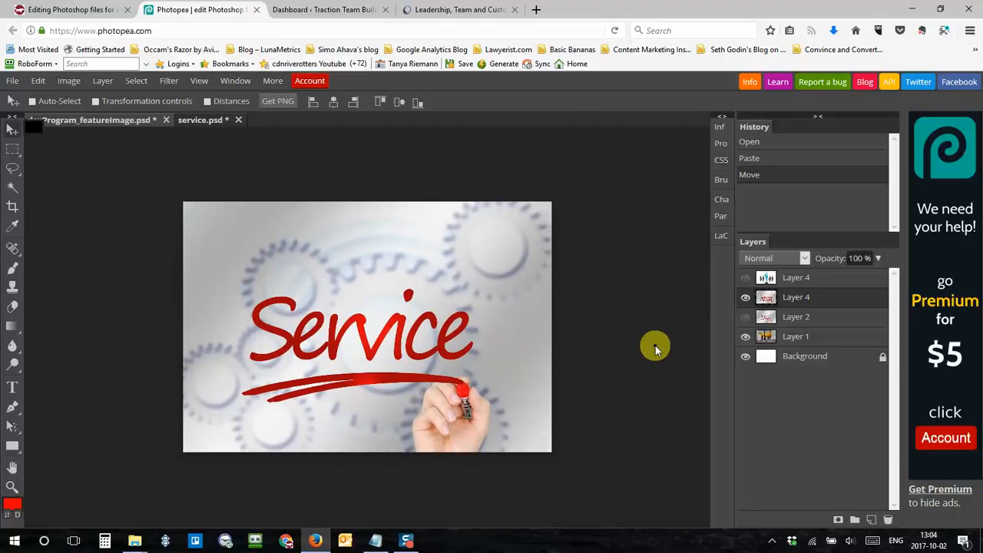
key("Right")
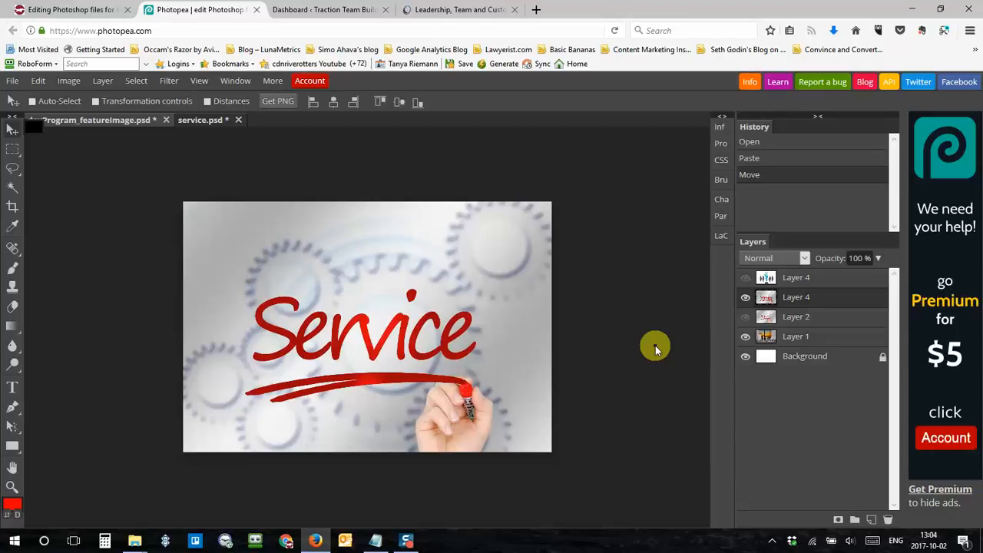
key("Up")
key("Up")
key("Up")
key("Up")
key("Up")
key("Up")
key("Up")
key("Up")
key("Up")
key("Up")
key("Up")
key("Up")
key("Up")
key("Up")
key("Up")
key("Up")
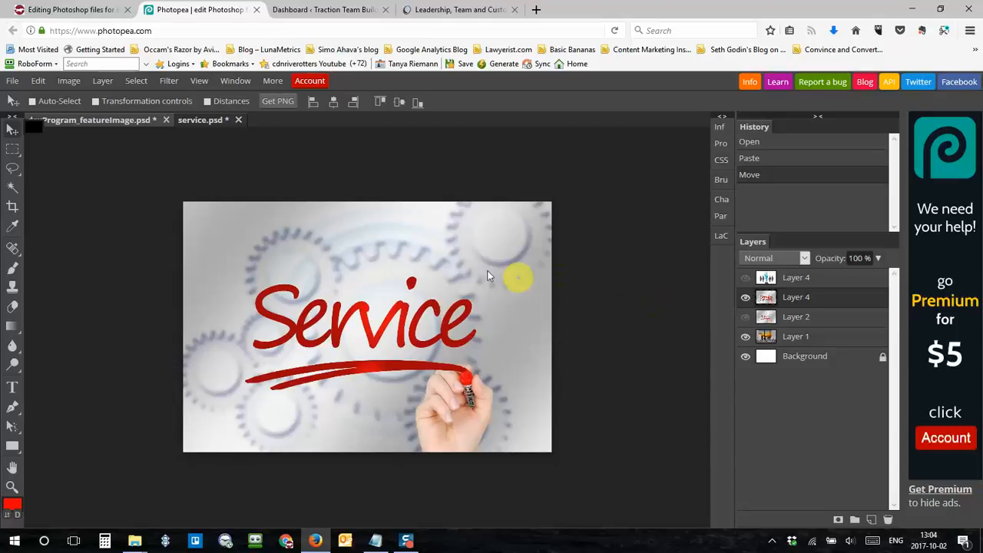
Compare the full service image with the cropped view of its pasted layer in the devProgram_featureImage document
left_click(194, 123)
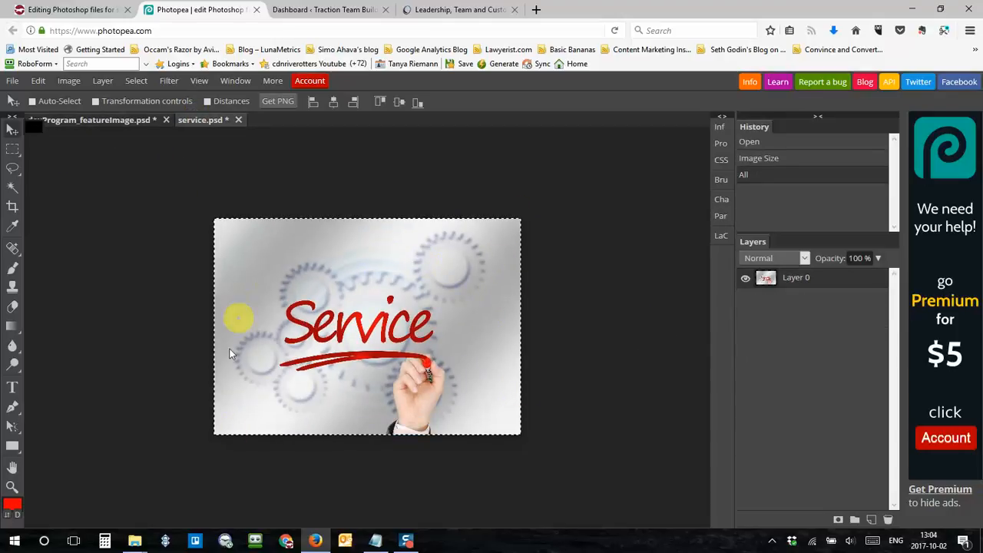
left_click(61, 118)
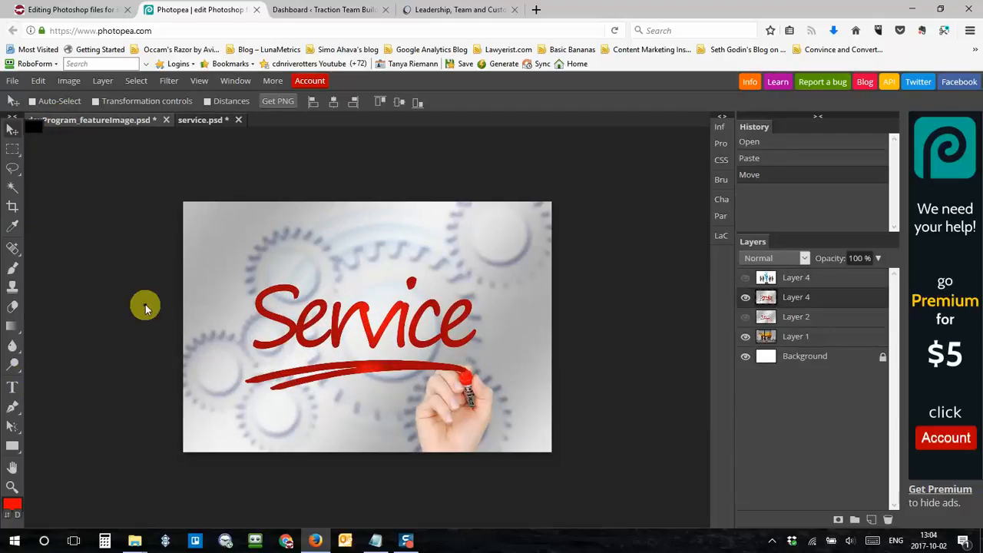
left_click(211, 123)
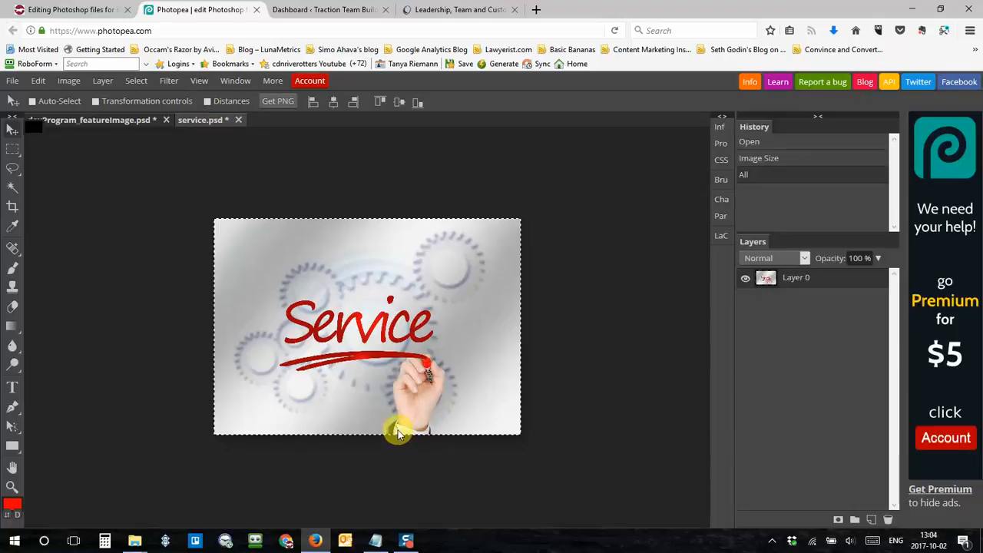
left_click(116, 122)
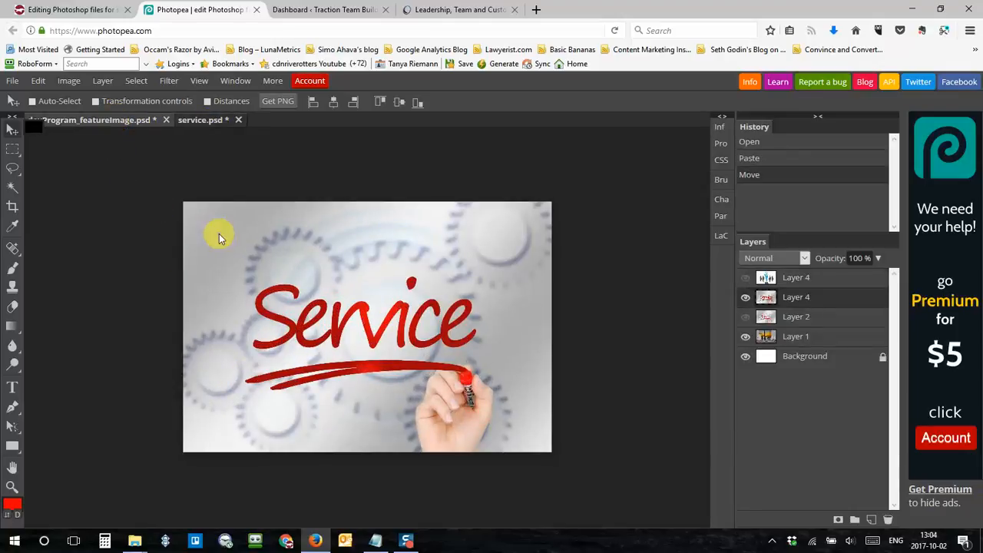
Shift the pasted service image upward in larger increments until its lower edge rises above the bottom of the canvas
key("shift+Up")
key("shift+Up")
key("shift+Up")
key("shift+Up")
key("shift+Up")
key("shift+Up")
key("shift+Up")
key("shift+Up")
key("shift+Up")
key("shift+Up")
key("shift+Up")
key("shift+Up")
key("shift+Up")
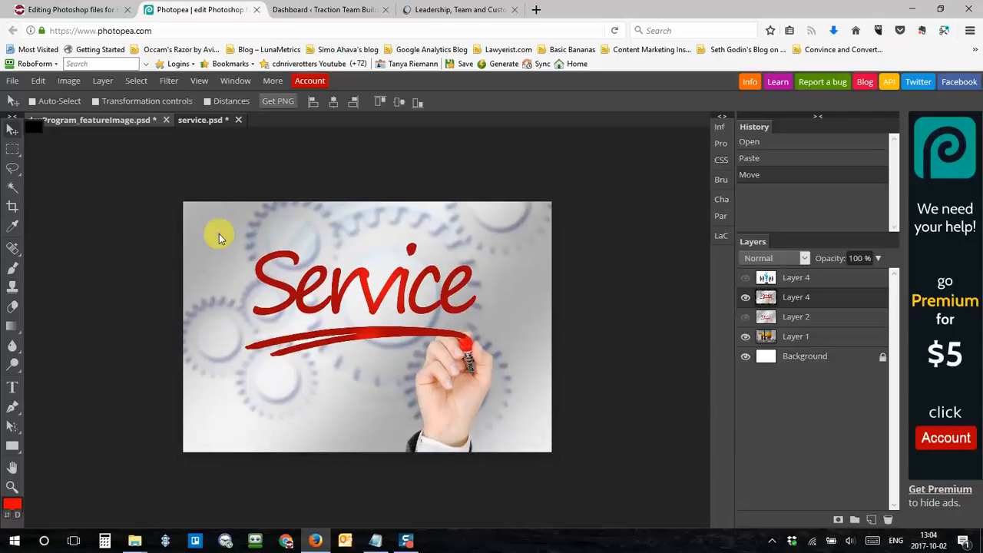
key("shift+Down")
key("shift+Up")
key("shift+Up")
key("shift+Up")
key("shift+Up")
key("shift+Up")
key("shift+Up")
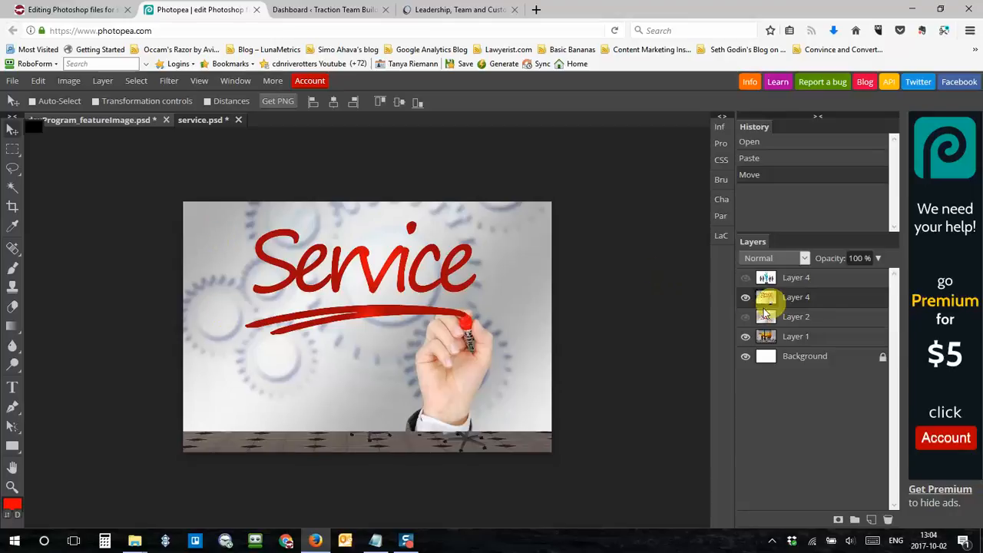
Hide and reshow Layer 1 beneath the pasted image, and shift the pasted image down to cover the bottom of the canvas
left_click(745, 337)
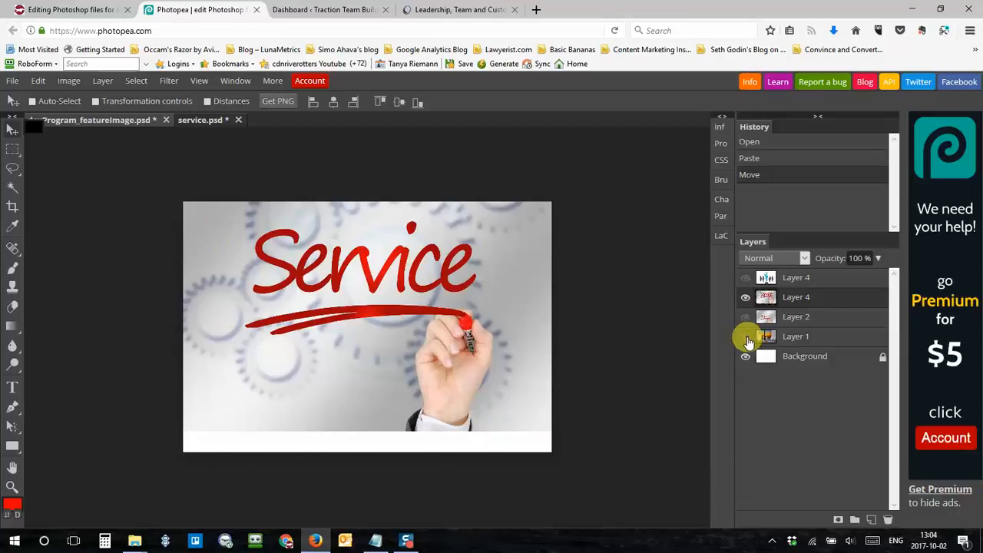
left_click(745, 338)
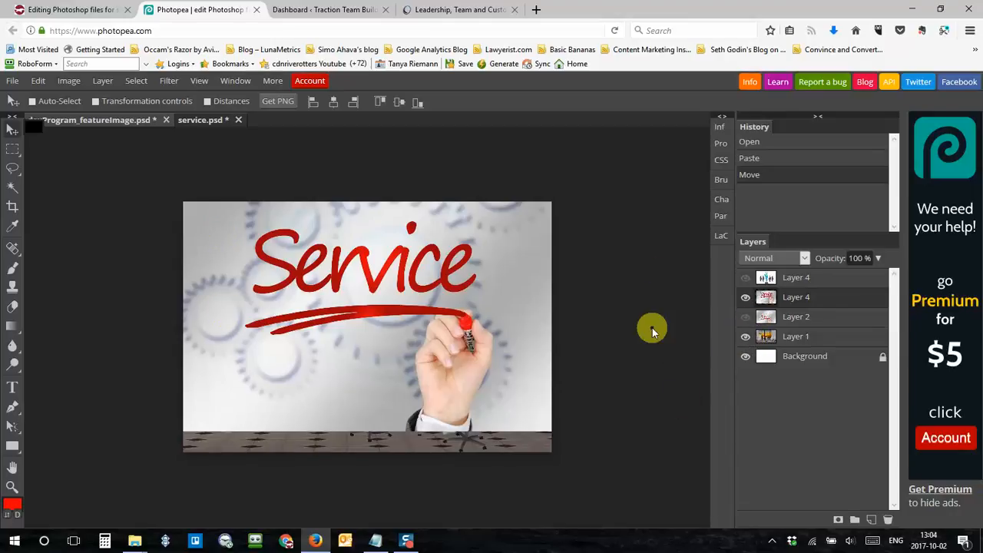
key("shift+Down")
key("shift+Down")
key("shift+Down")
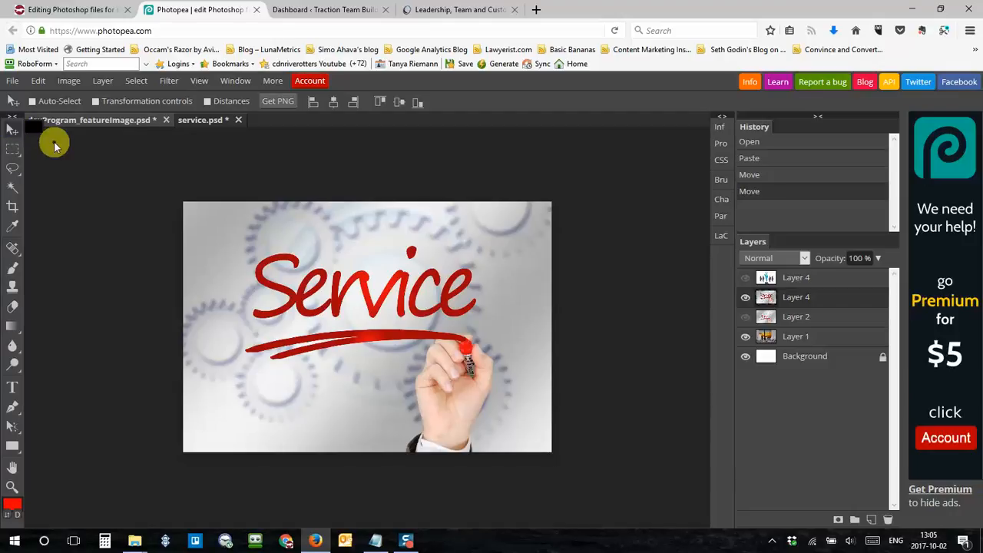
Scale the pasted service image proportionally to about 87% using transformation controls, position it to cover the canvas, and turn the controls off
left_click(95, 101)
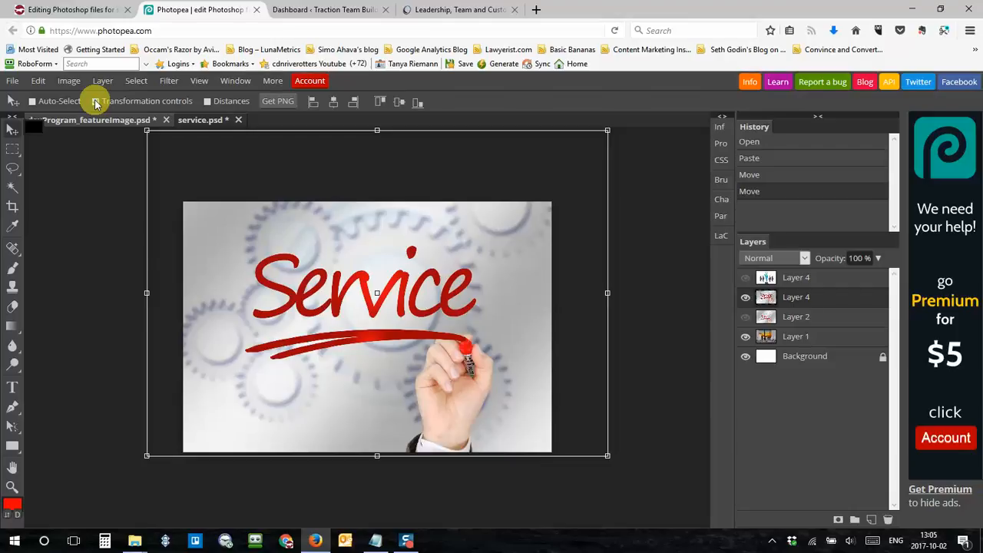
left_click(608, 131)
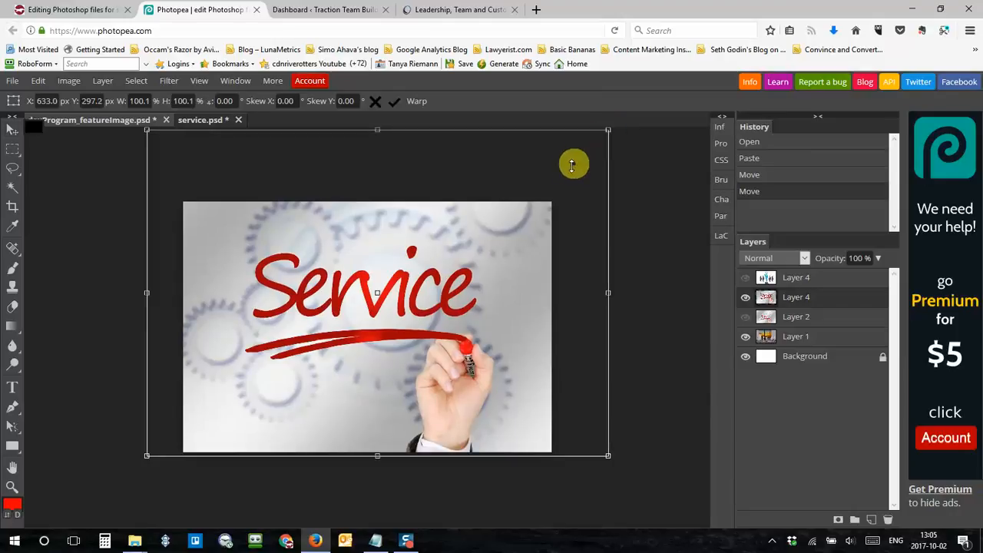
mouse_move(565, 175)
left_mouse_down()
mouse_move(603, 146)
mouse_move(526, 182)
mouse_move(548, 172)
left_mouse_up()
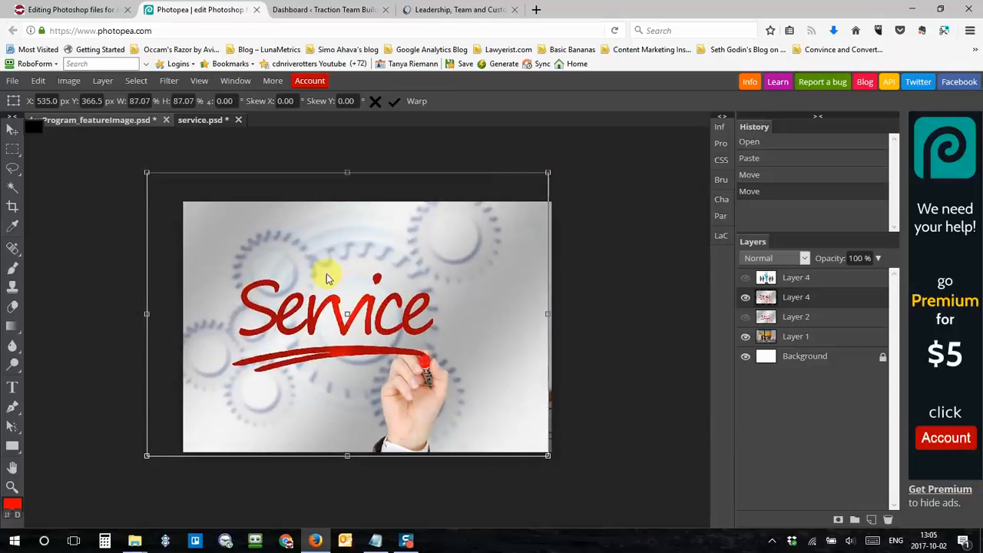
left_click_drag(325, 274, 346, 273)
left_click_drag(348, 275, 352, 281)
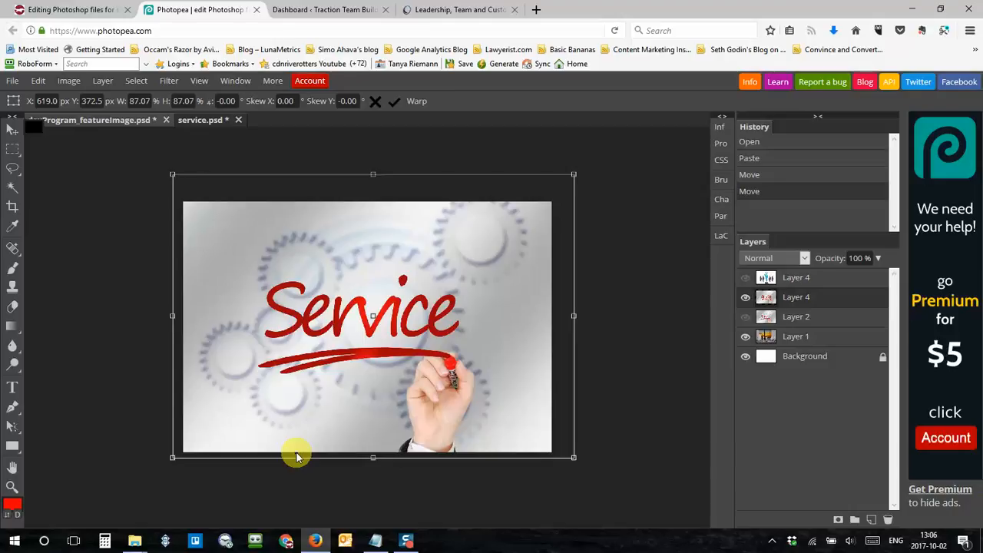
key("Return")
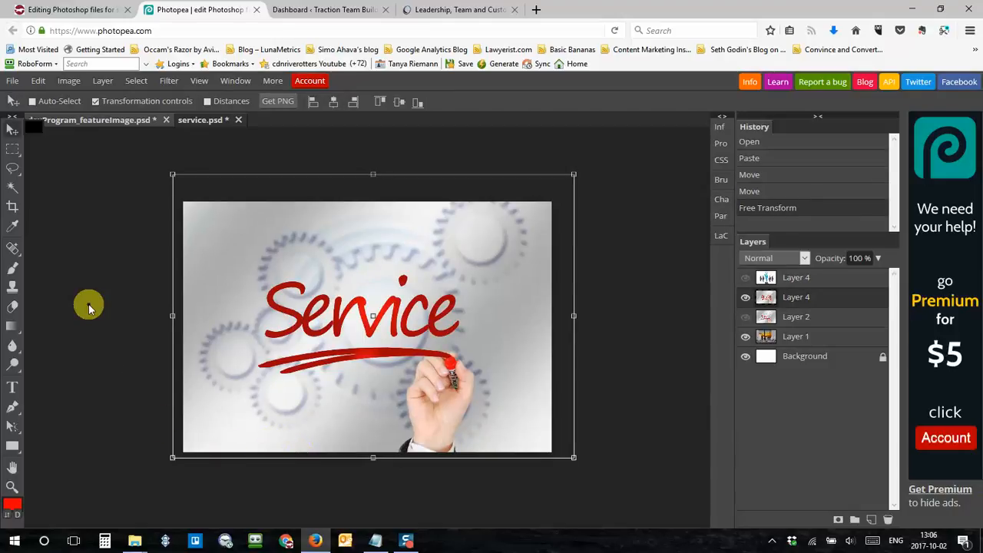
left_click(96, 101)
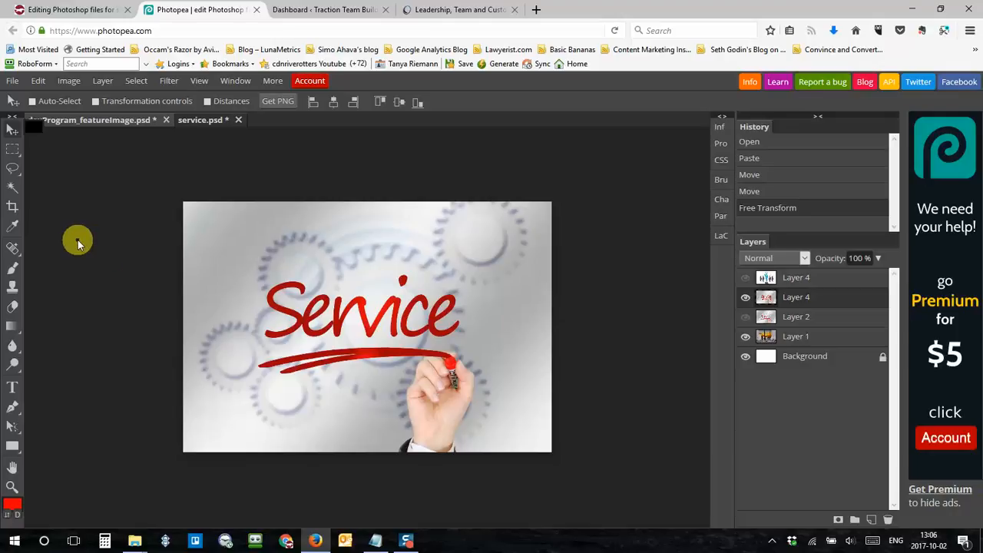
Export the feature image as a 1200 × 816 px JPG at 60% quality and save it as devProgram_featureImage.jpg
left_click(12, 82)
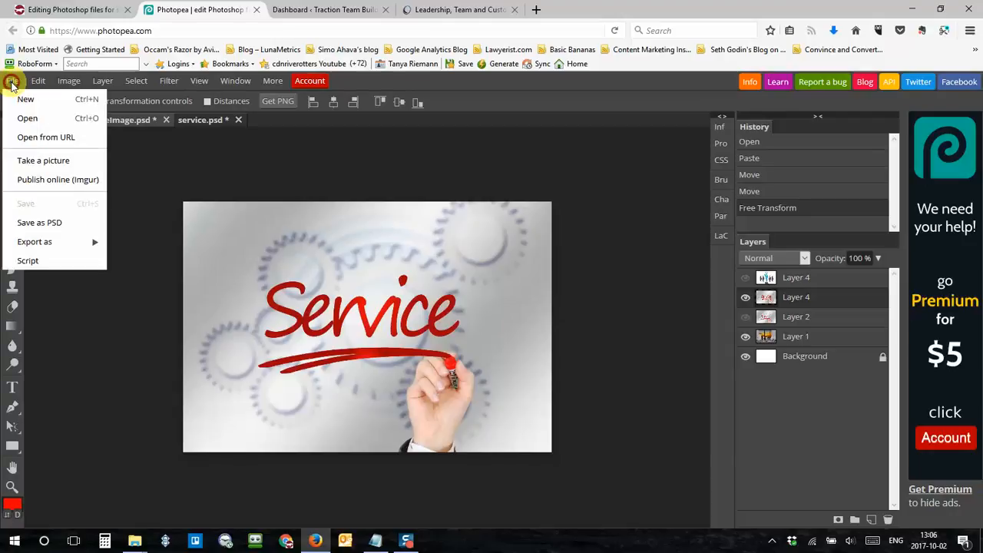
mouse_move(84, 241)
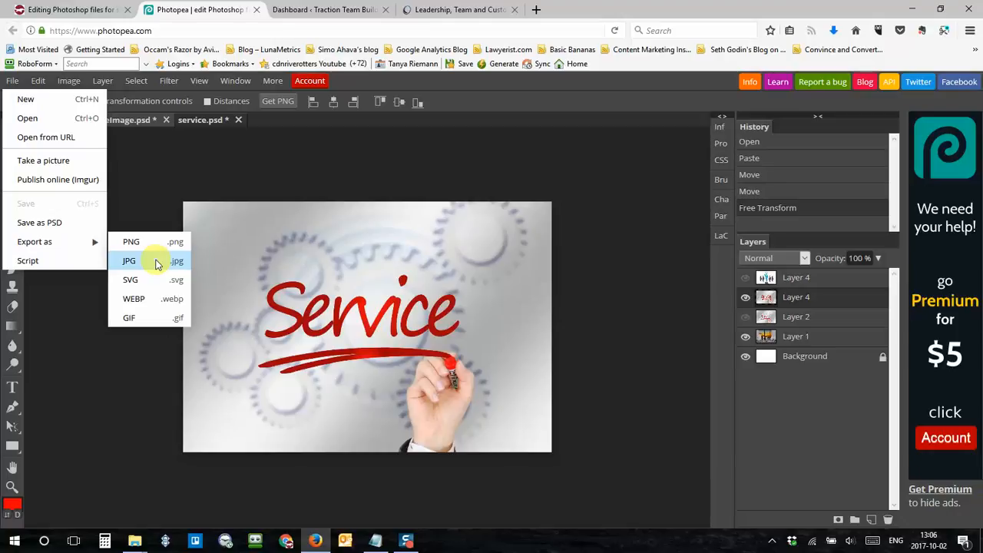
left_click(156, 264)
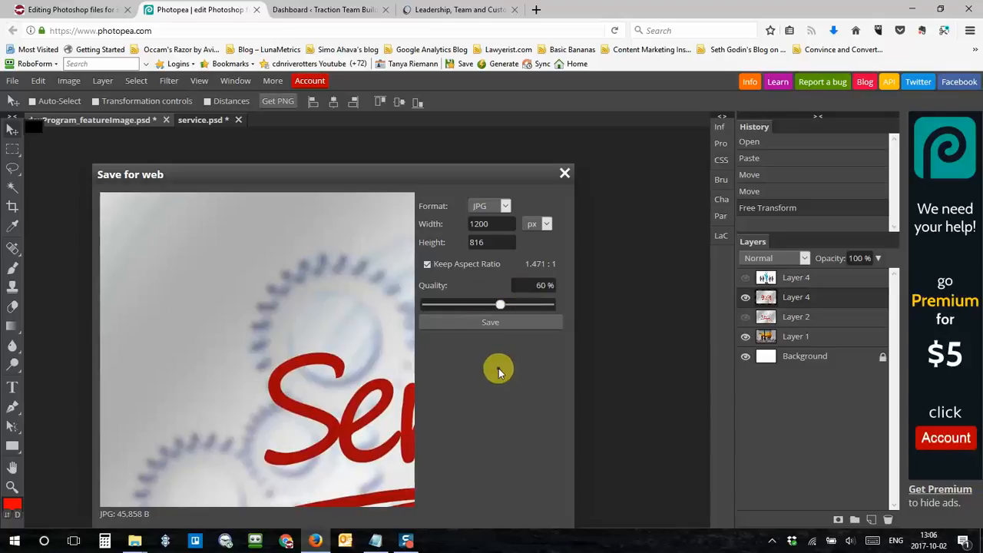
left_click(483, 323)
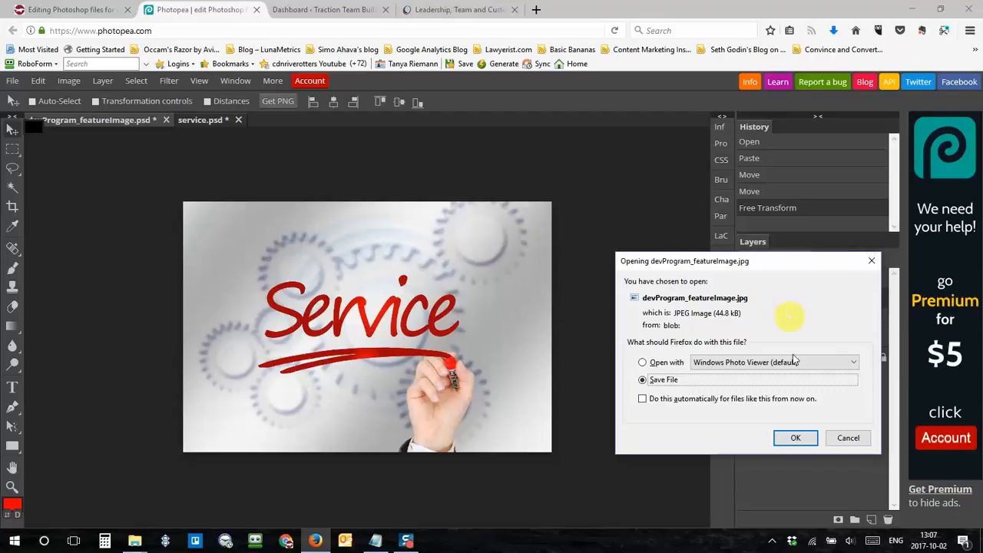
left_click(791, 439)
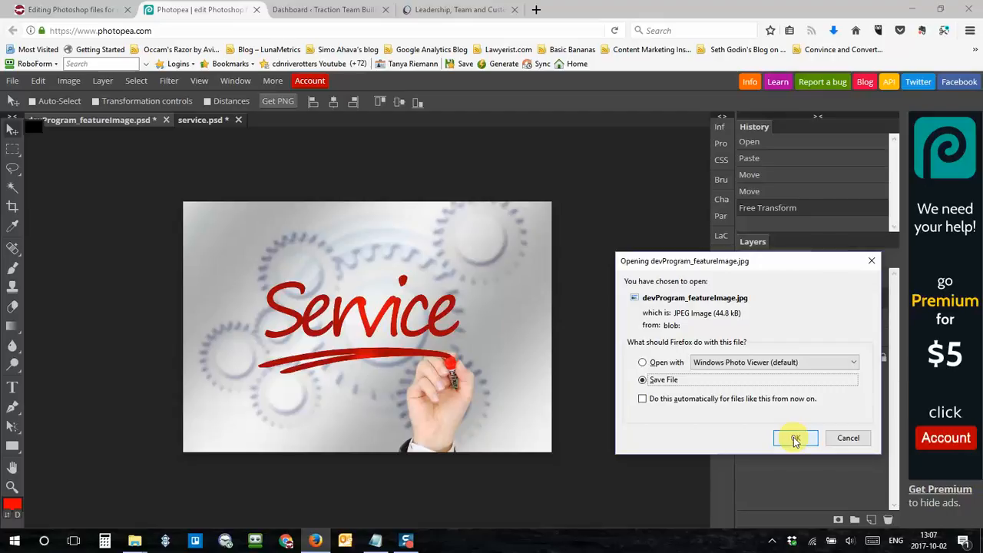
left_click(795, 439)
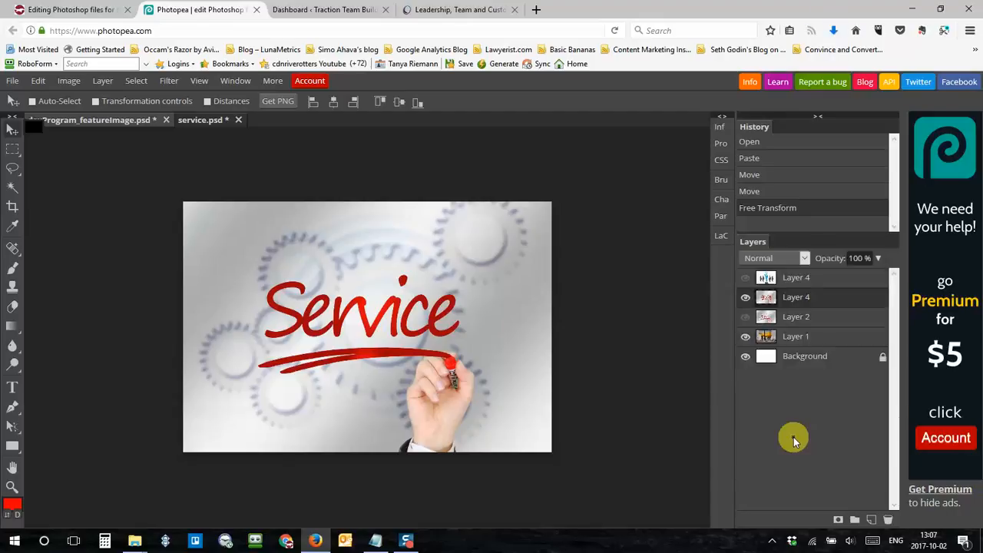
Open the Downloads folder from the desktop and select the exported devProgram_featureImage.jpg
key("super+d")
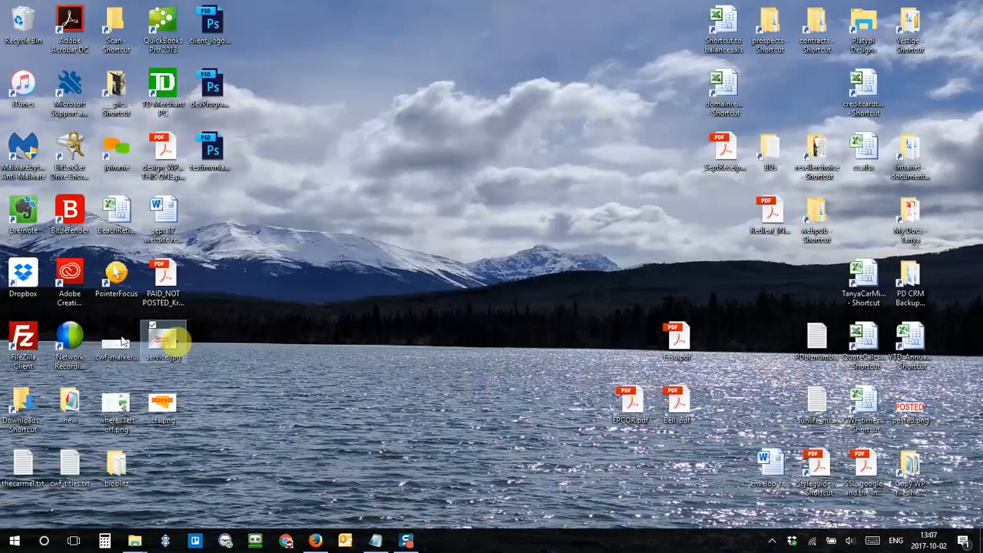
left_click(25, 415)
double_click(25, 415)
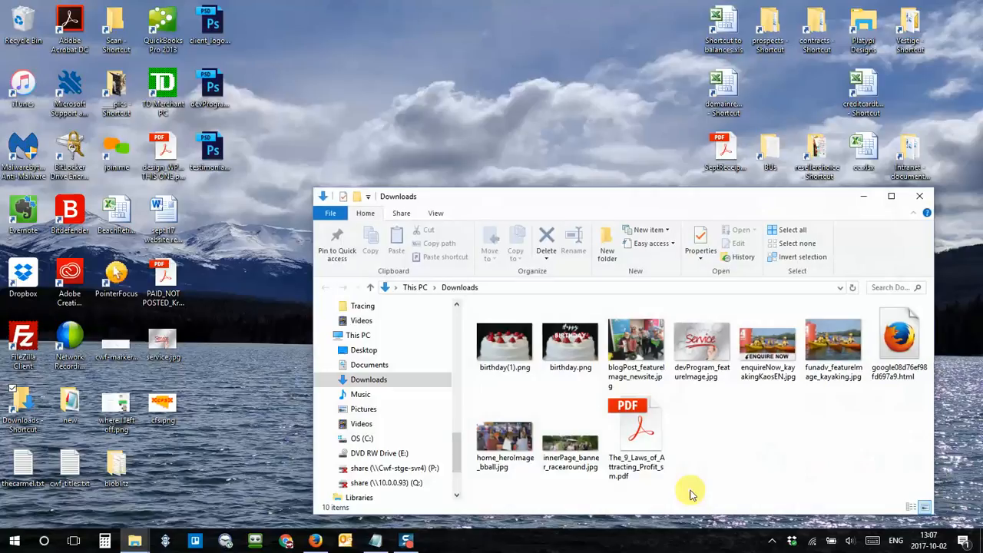
left_click_drag(618, 206, 582, 128)
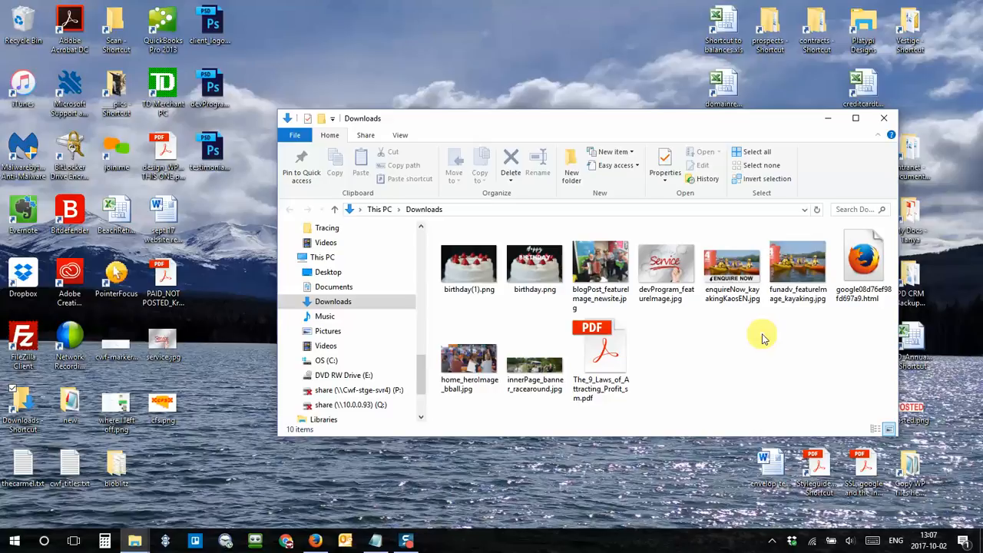
left_click(655, 301)
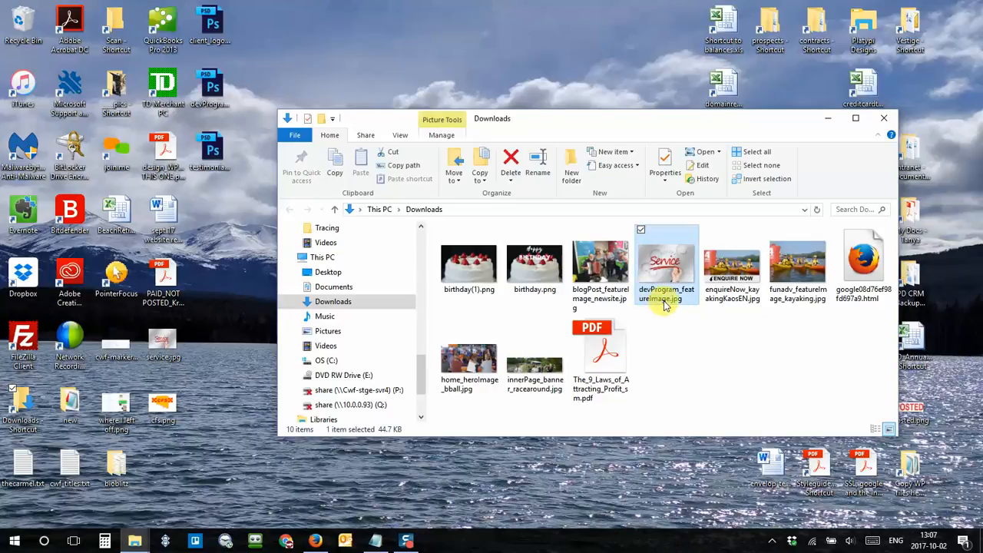
Rename the exported devProgram_featureImage.jpg in Downloads to devProgram_featureImage_service.jpg
left_click(666, 298)
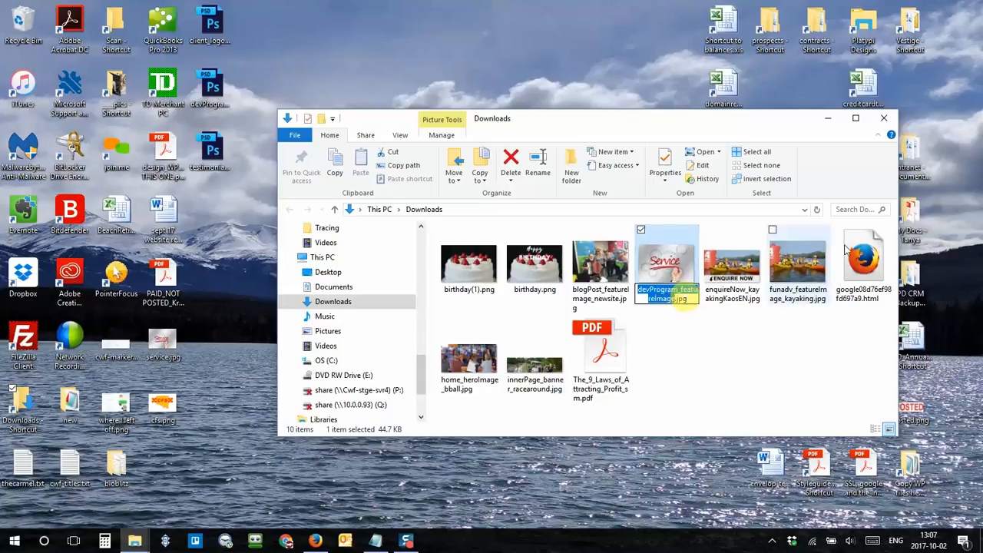
key("Right")
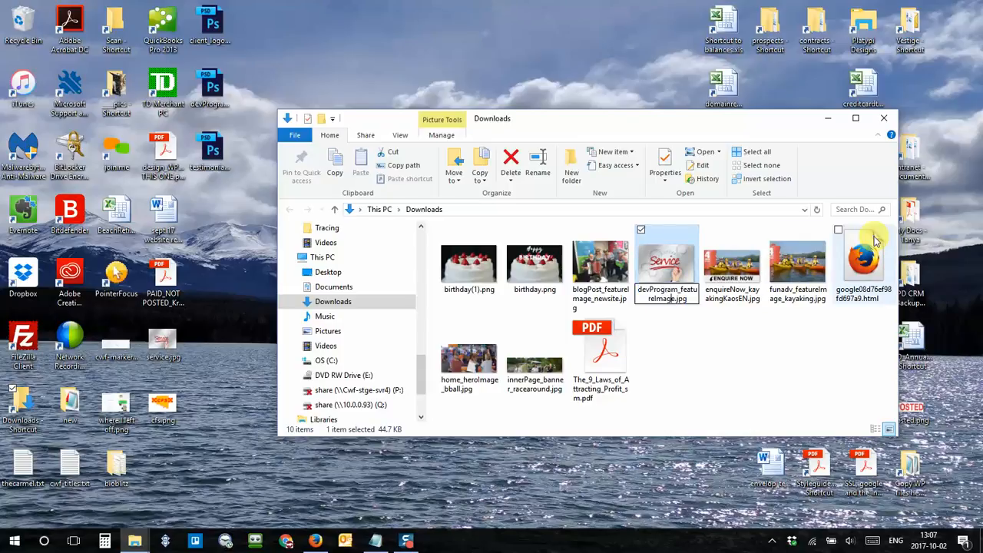
type("_service")
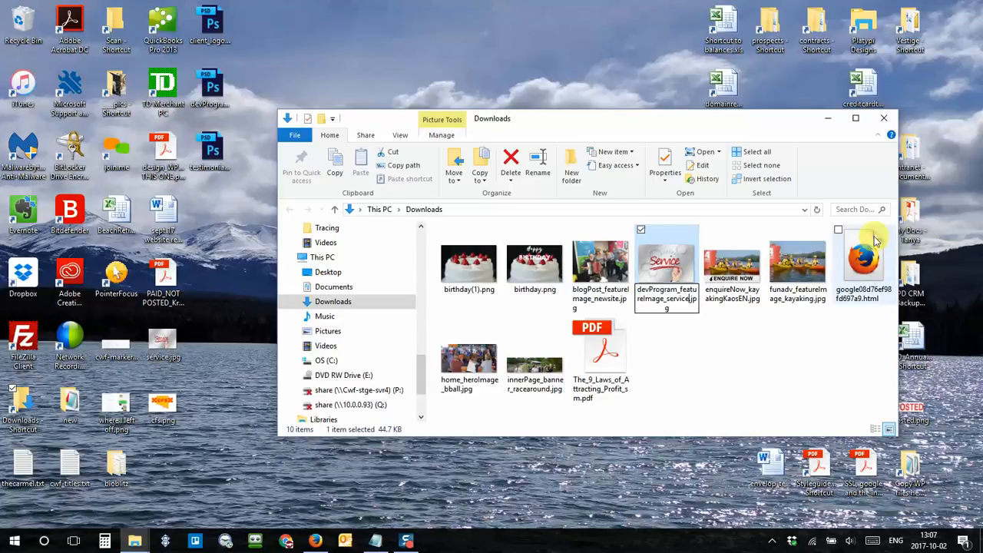
left_click(774, 392)
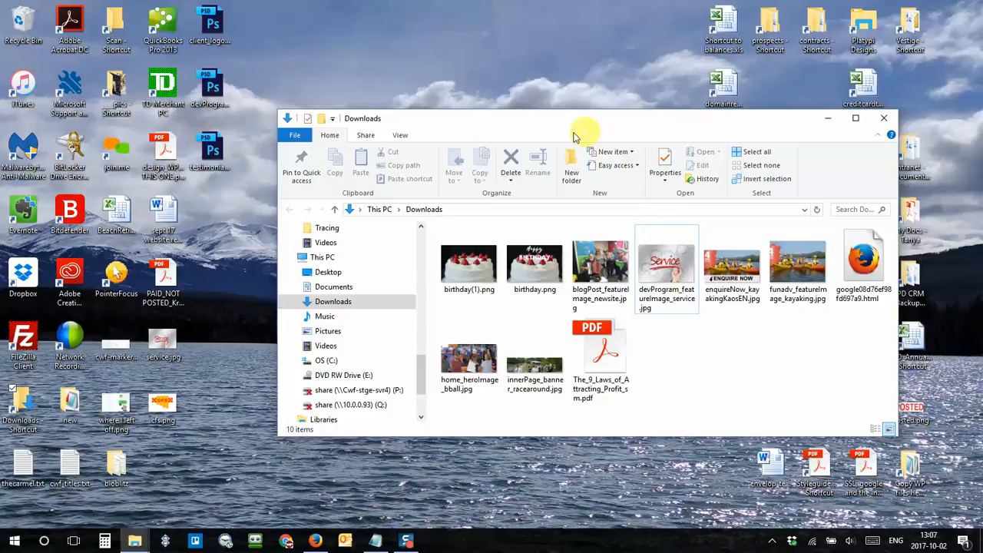
Switch back to Firefox and bring up the website's Development Programs page to view the three signature program images
mouse_move(550, 126)
left_mouse_down()
mouse_move(477, 126)
mouse_move(536, 132)
left_mouse_up()
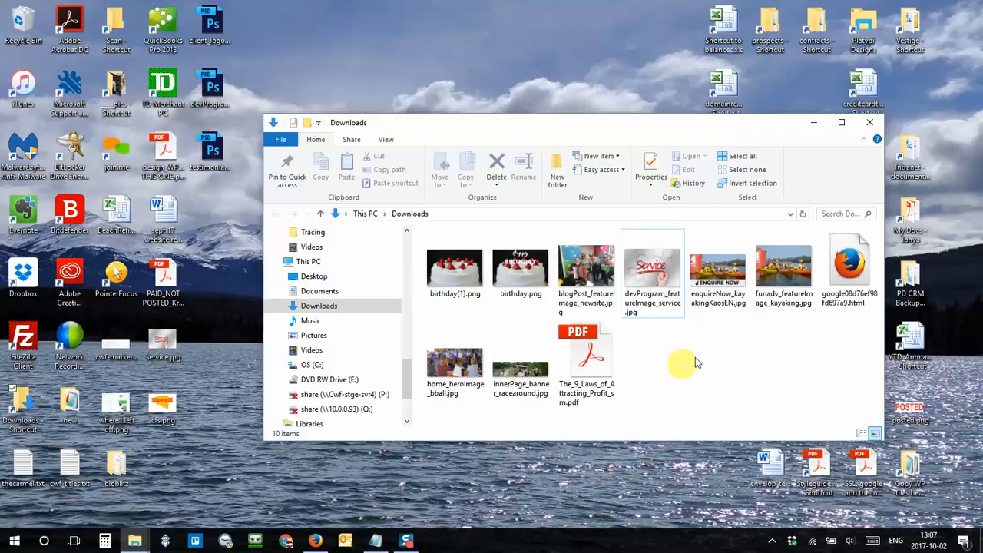
left_click(315, 542)
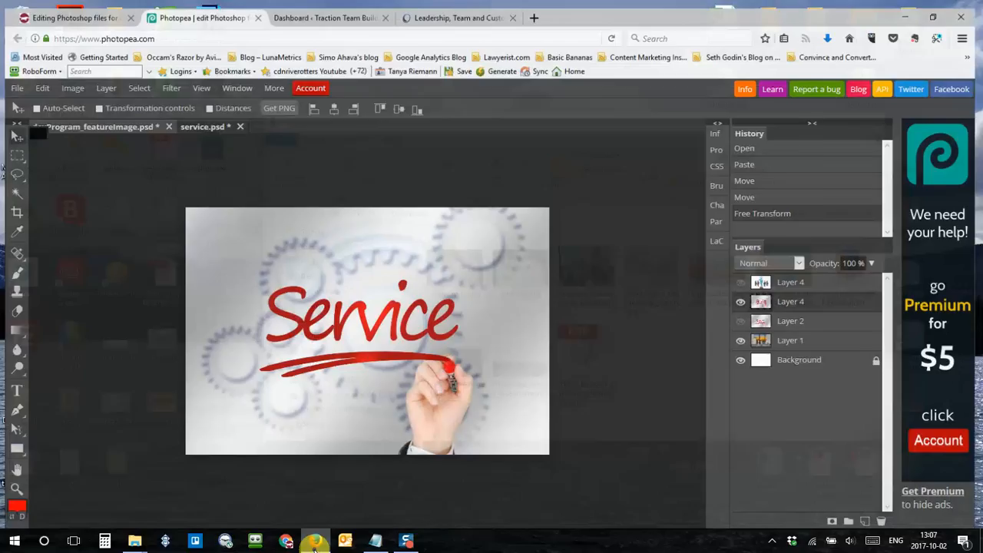
left_click(461, 9)
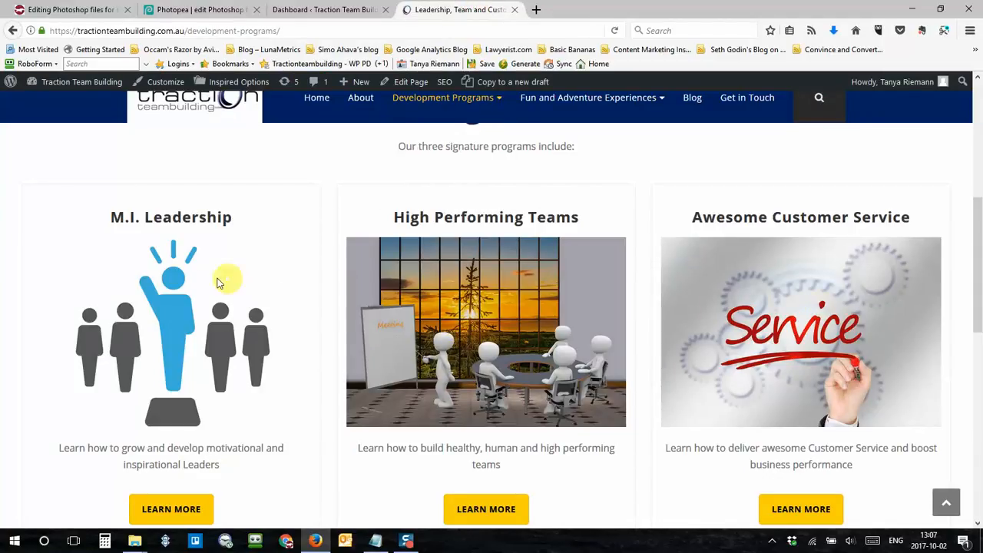